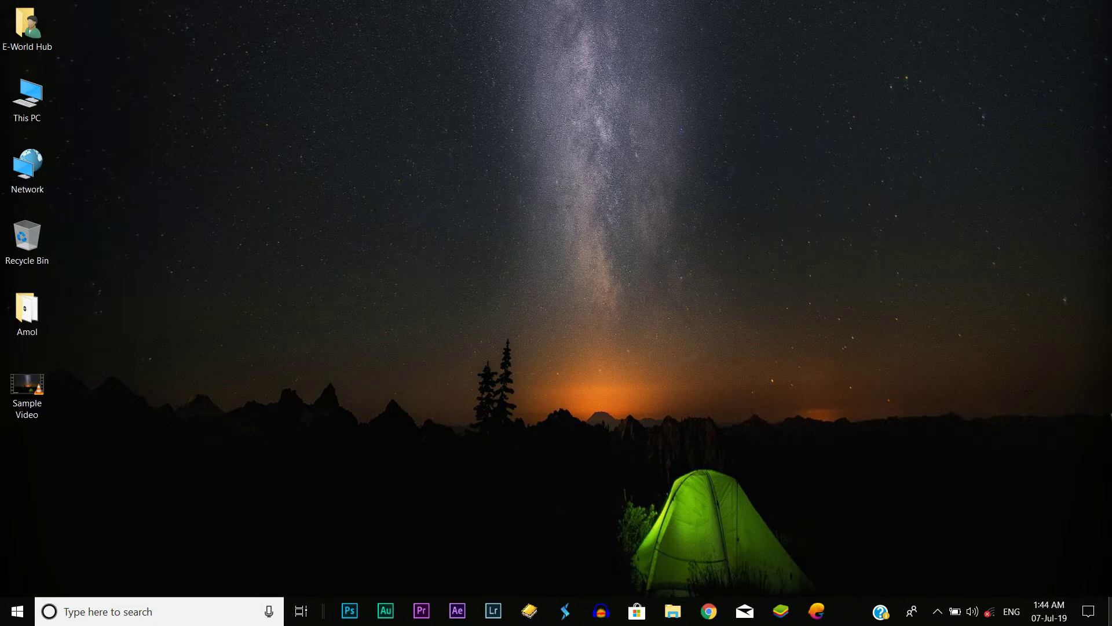
Step: Locate Sample Video in the Desktop folder, launch Audacity and import the video's audio as a track
{"action": "double_click", "coordinate": [46, 99]}
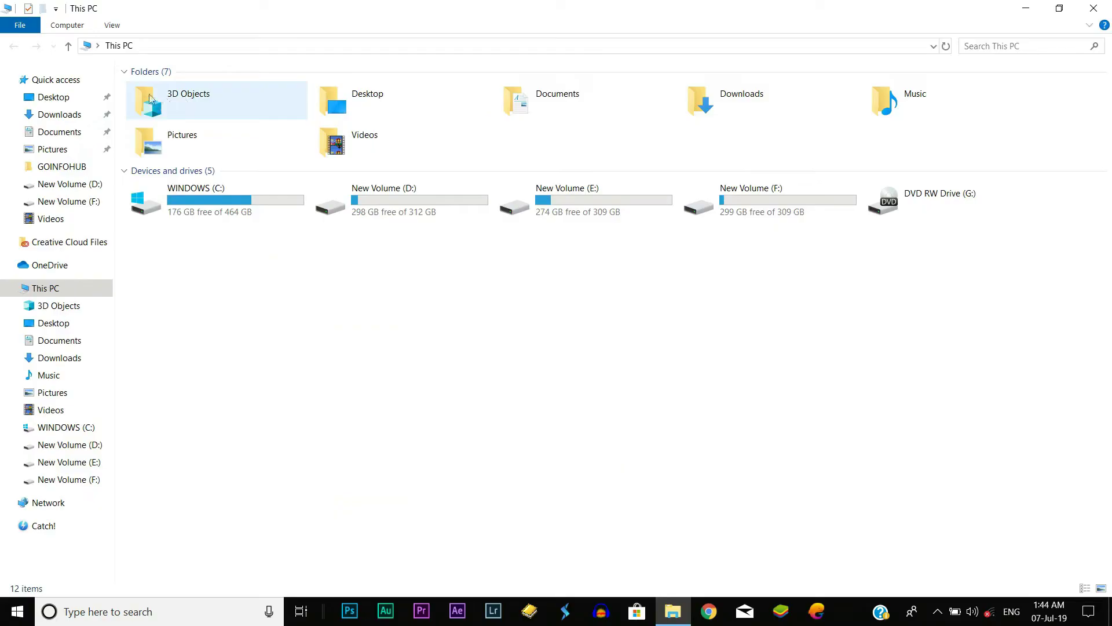
{"action": "left_click", "coordinate": [58, 99]}
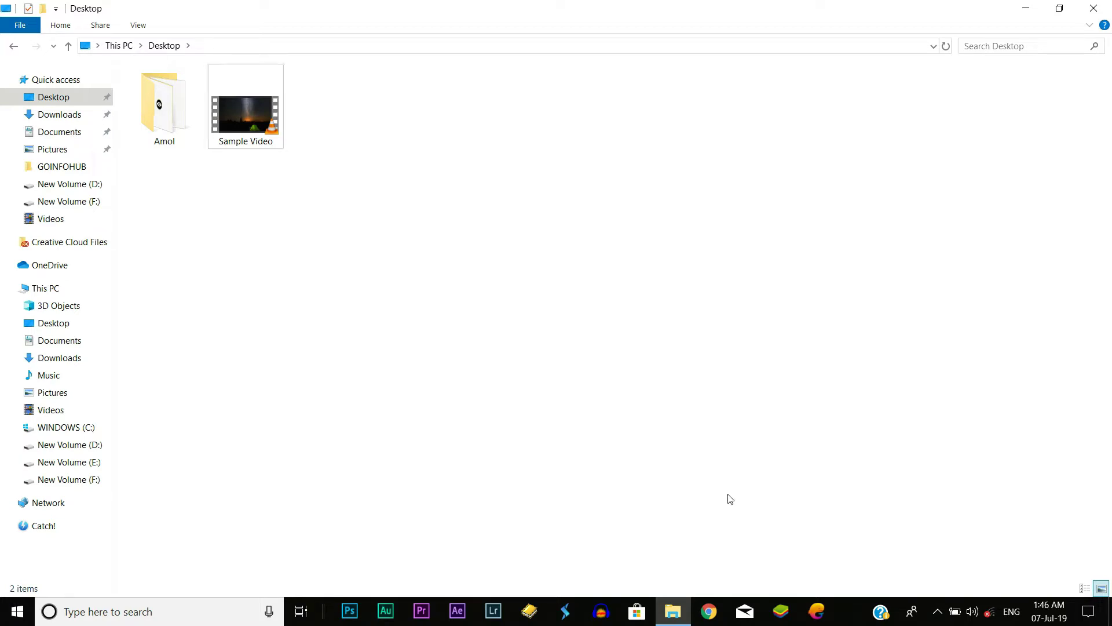
{"action": "left_click", "coordinate": [602, 612]}
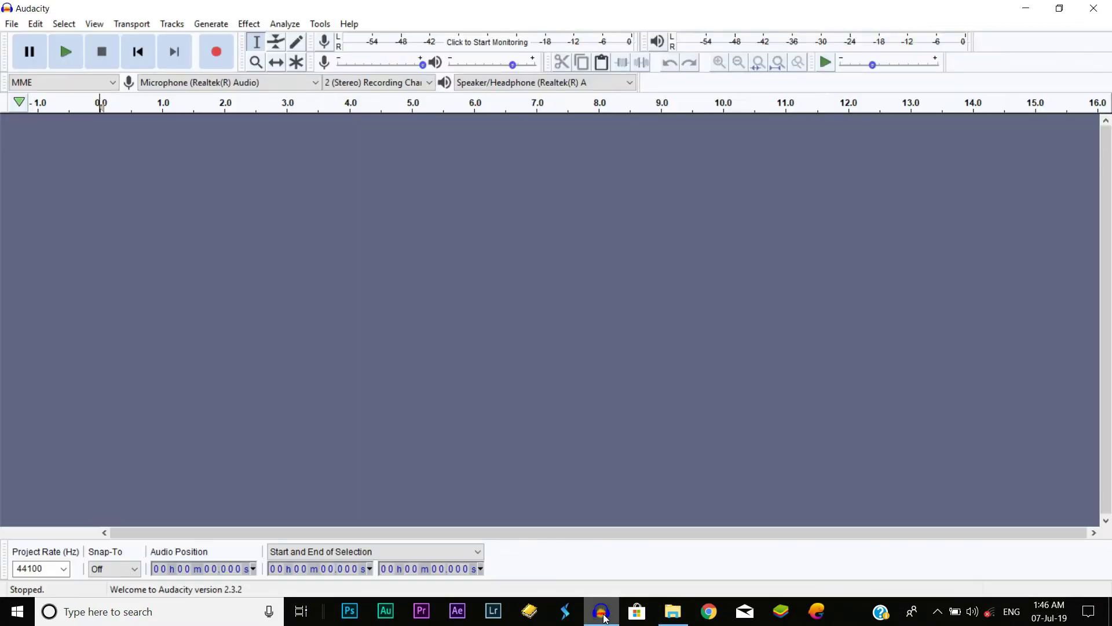
{"action": "key", "text": "alt+Tab"}
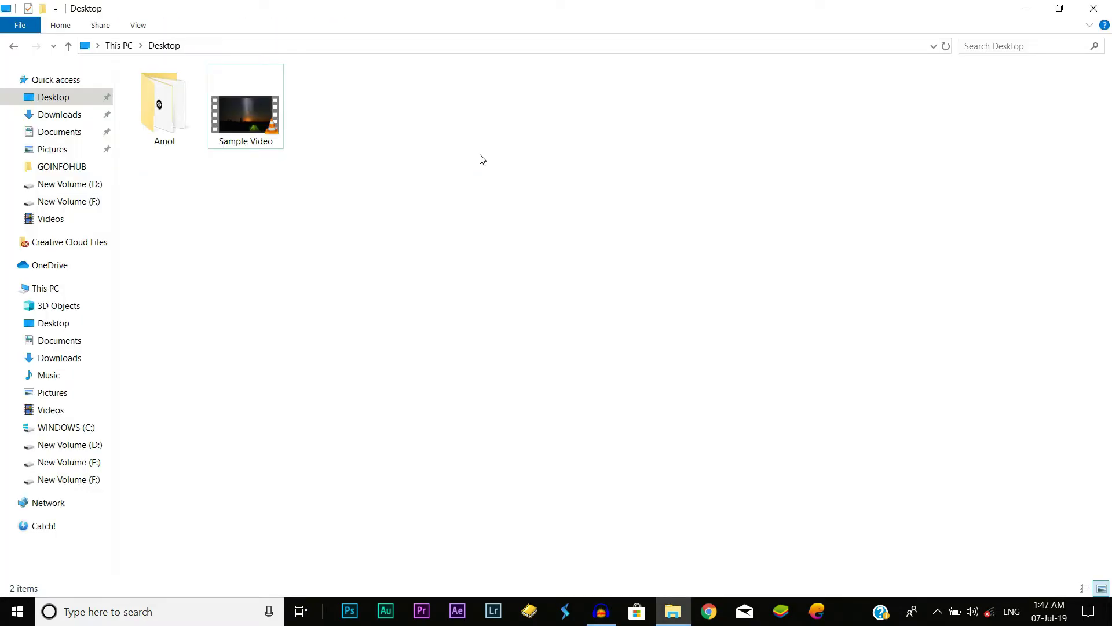
{"action": "left_click_drag", "start_coordinate": [249, 118], "coordinate": [548, 370]}
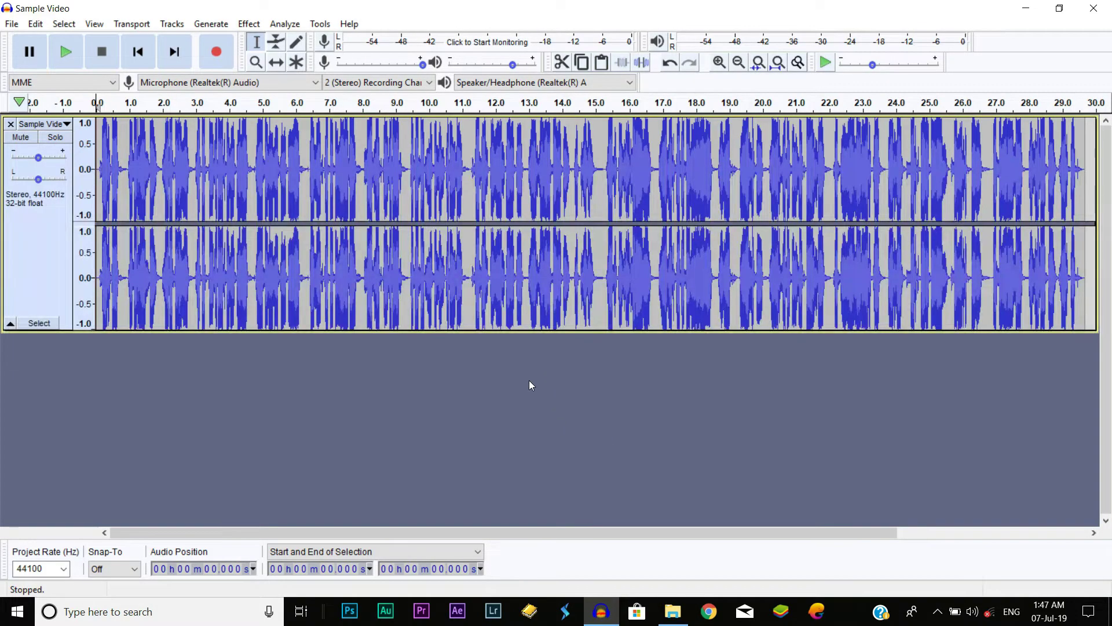
Step: Capture a noise profile from the quiet gap between about 0.686 s and 0.997 s of the track
{"action": "left_click", "coordinate": [719, 63]}
{"action": "left_click", "coordinate": [719, 63]}
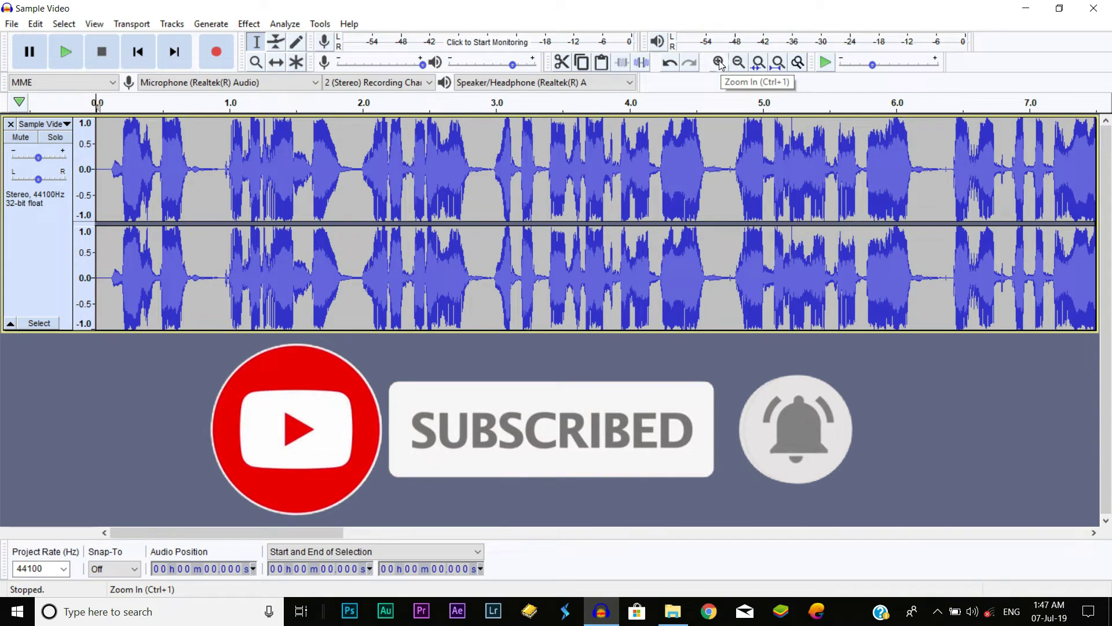
{"action": "left_click", "coordinate": [719, 63]}
{"action": "left_click", "coordinate": [719, 63]}
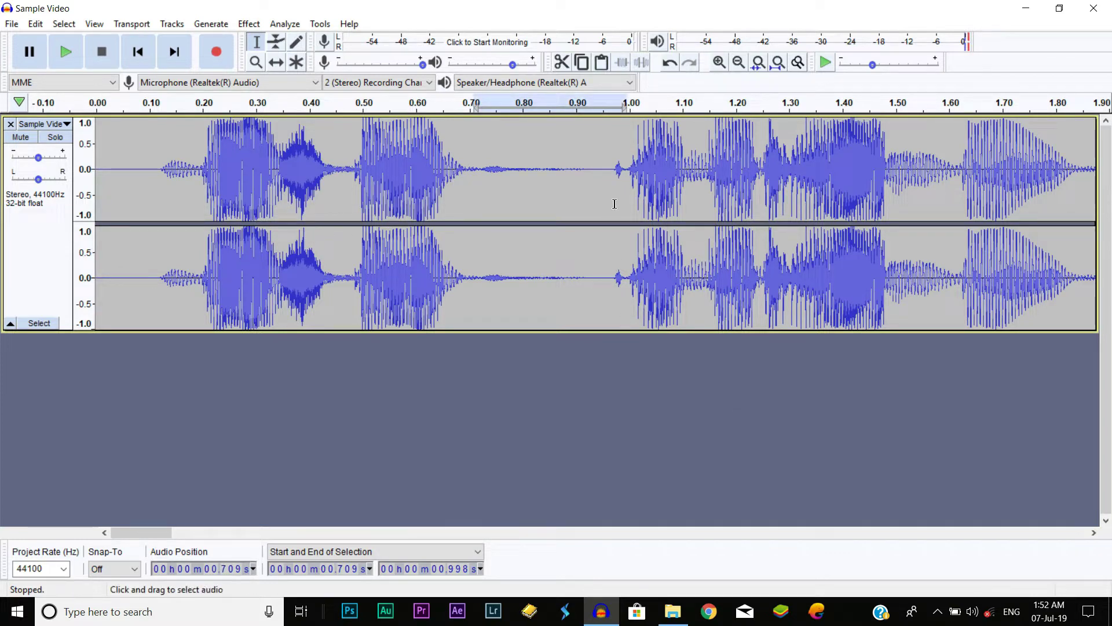
{"action": "left_click", "coordinate": [628, 169]}
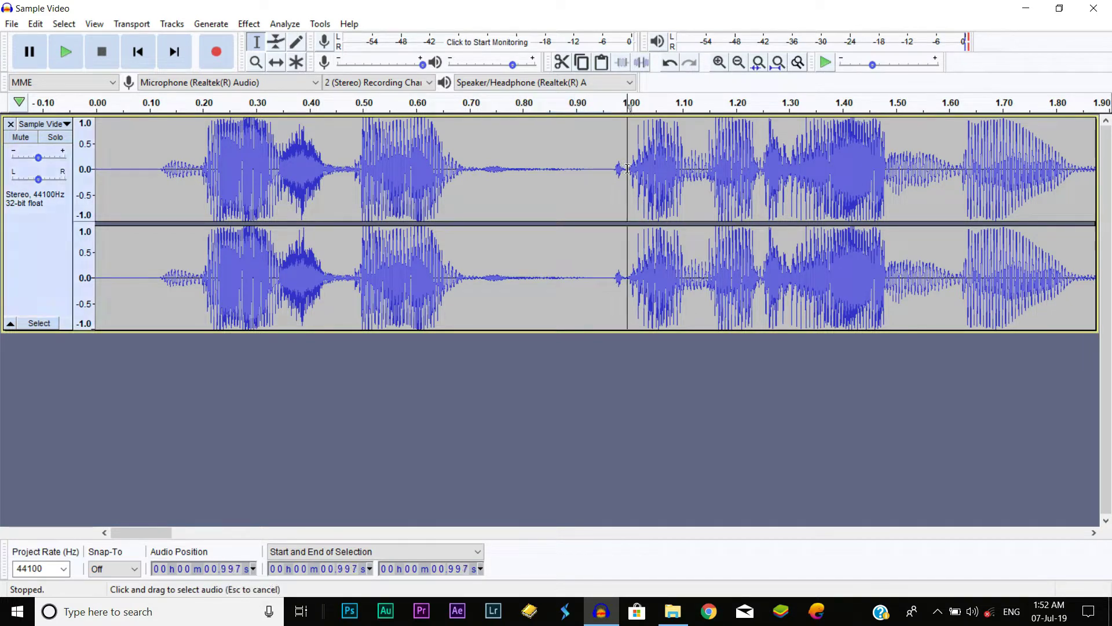
{"action": "left_click_drag", "start_coordinate": [627, 168], "coordinate": [462, 187]}
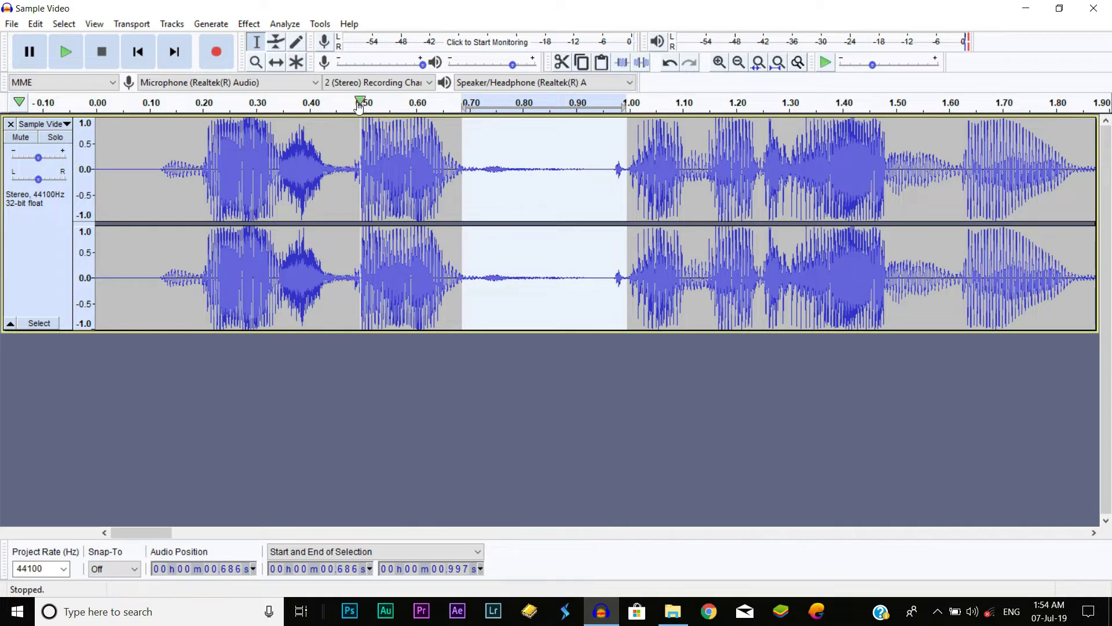
{"action": "left_click", "coordinate": [251, 25]}
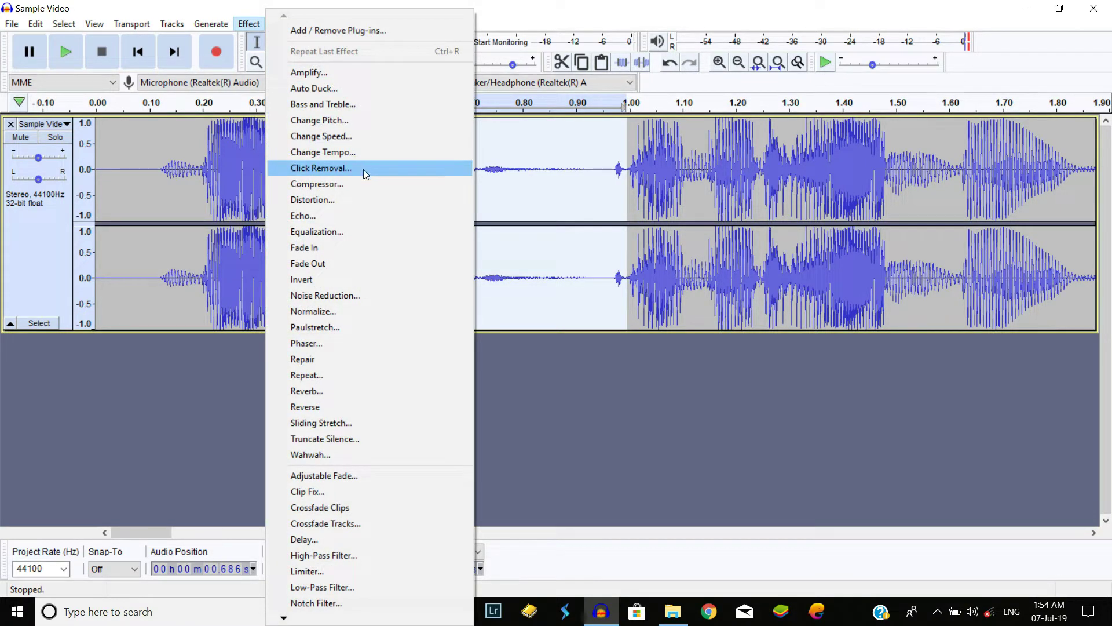
{"action": "left_click", "coordinate": [307, 300]}
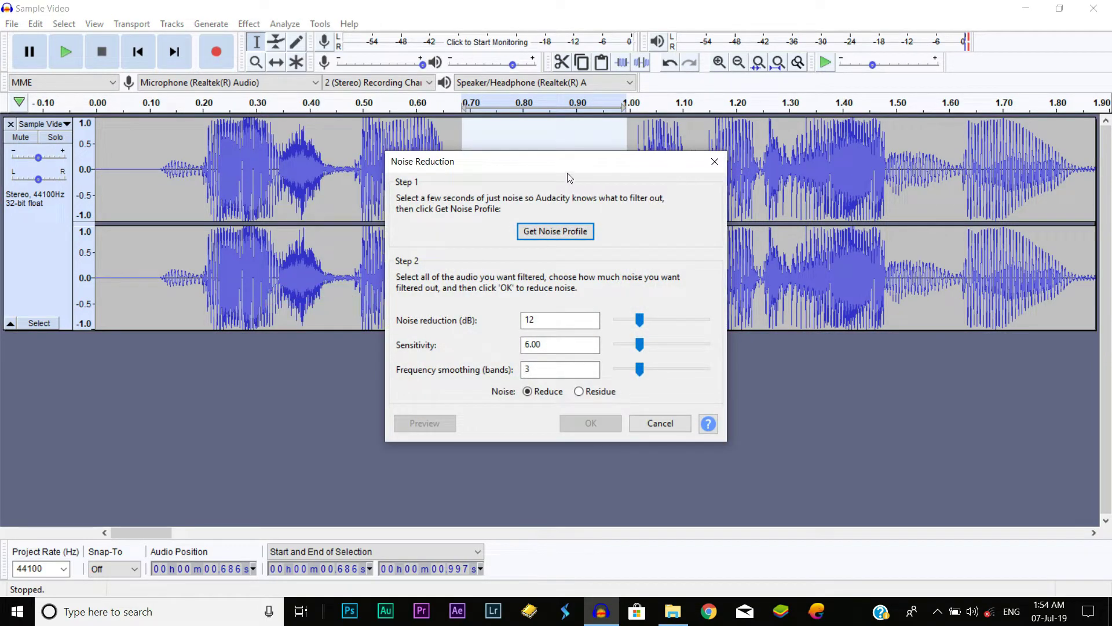
{"action": "left_click", "coordinate": [559, 232]}
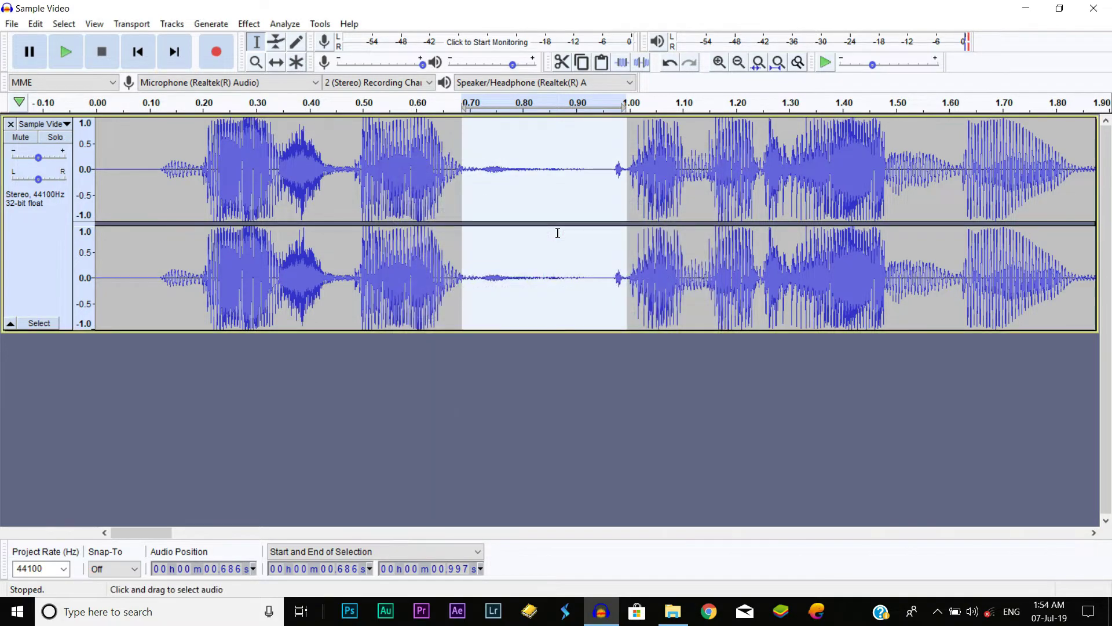
Step: Apply Noise Reduction to the whole track with 12 dB reduction, sensitivity 6.00 and 3 frequency smoothing bands
{"action": "left_click", "coordinate": [638, 410]}
{"action": "key", "text": "ctrl+a"}
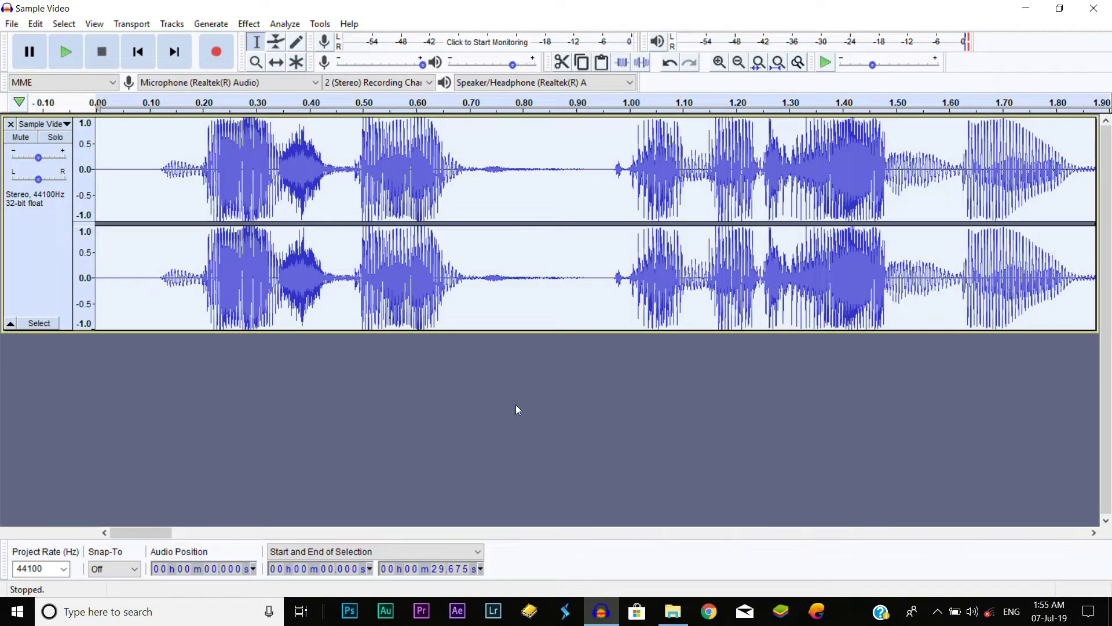
{"action": "left_click", "coordinate": [251, 24]}
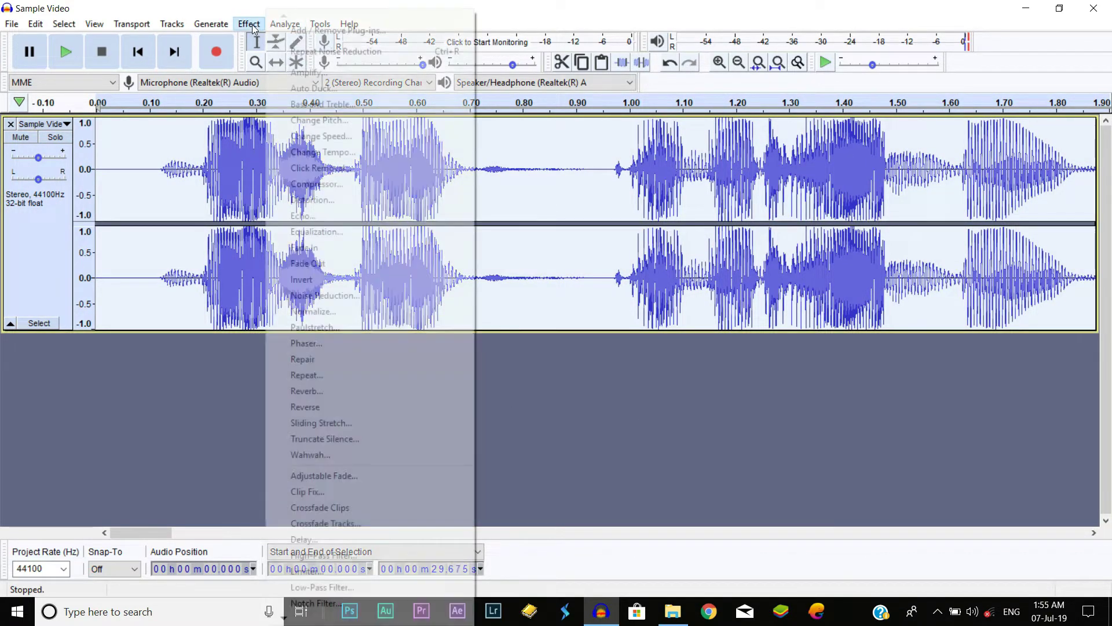
{"action": "left_click", "coordinate": [334, 296]}
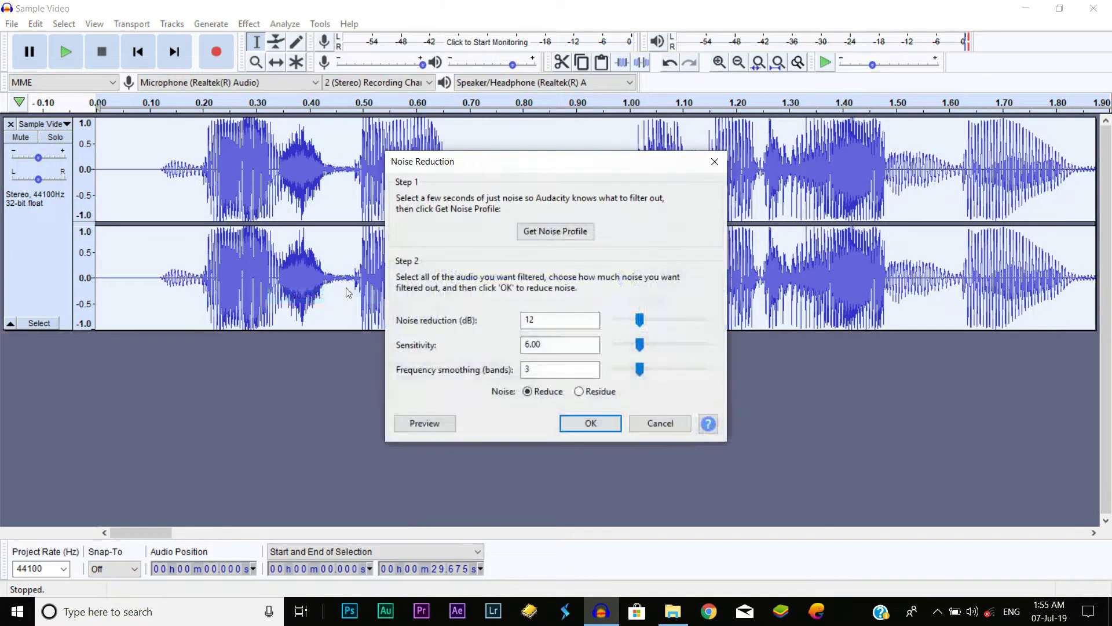
{"action": "left_click", "coordinate": [590, 423]}
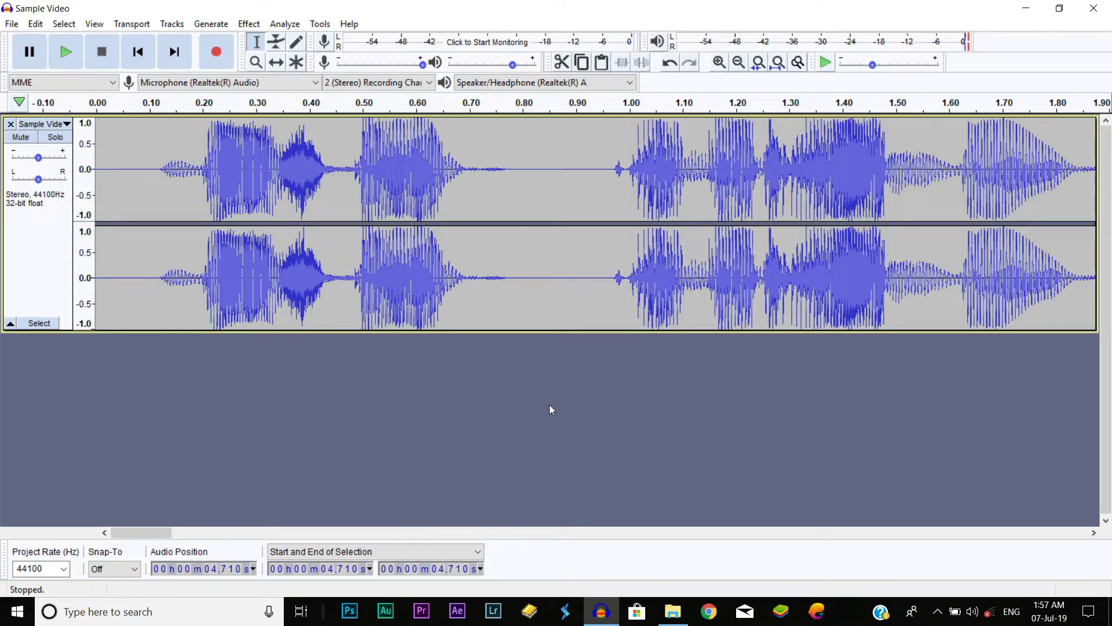
Step: Apply Equalization with the Bass Boost curve to the entire track
{"action": "key", "text": "ctrl+a"}
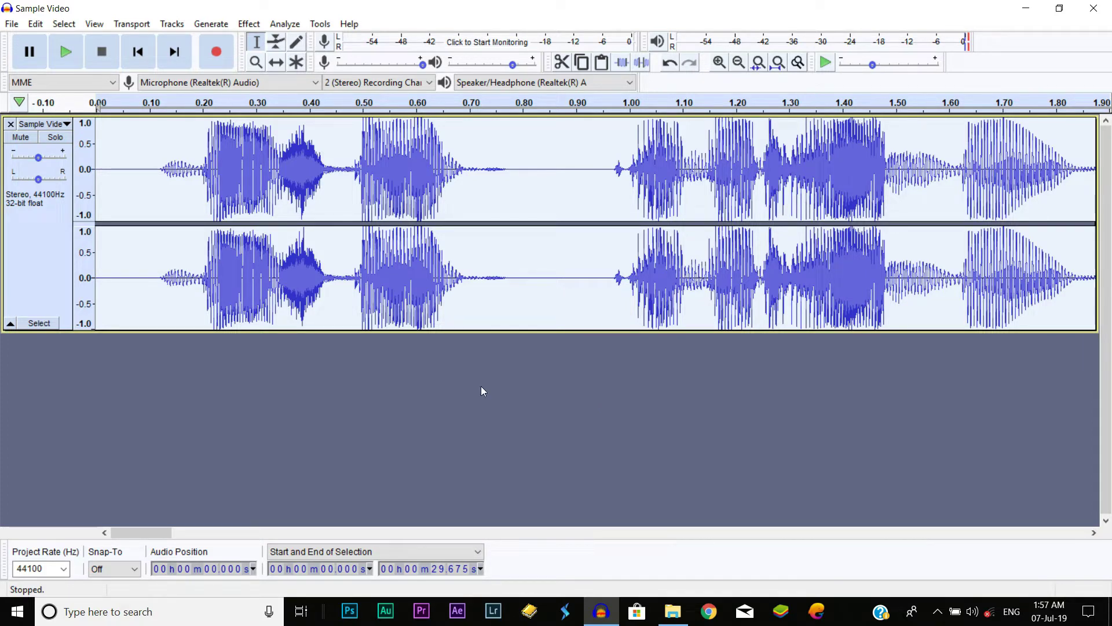
{"action": "left_click", "coordinate": [250, 26]}
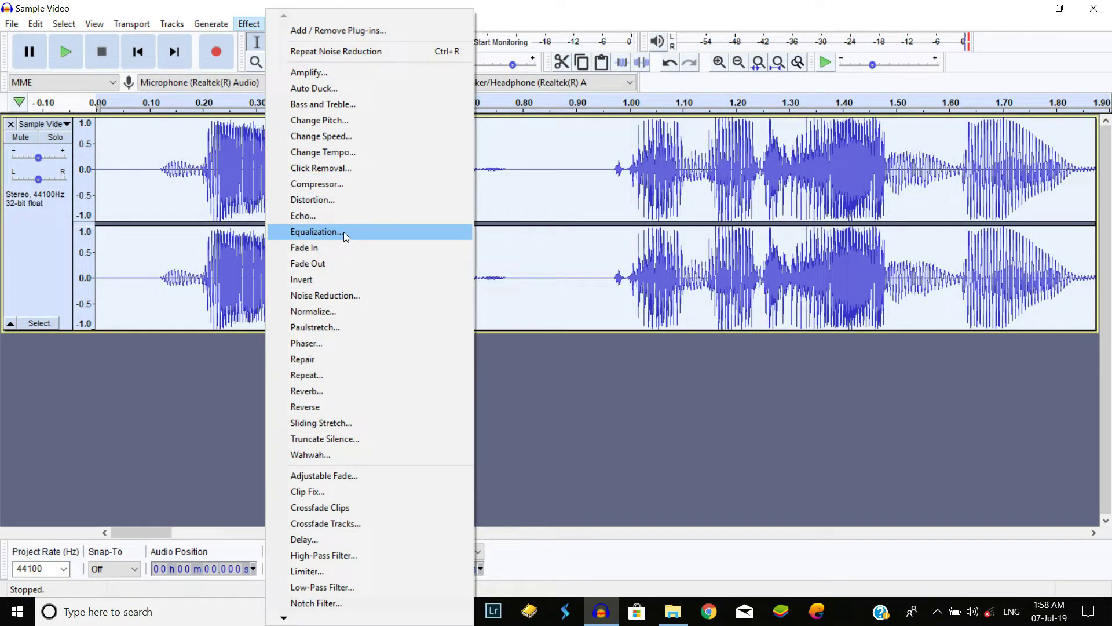
{"action": "left_click", "coordinate": [343, 232]}
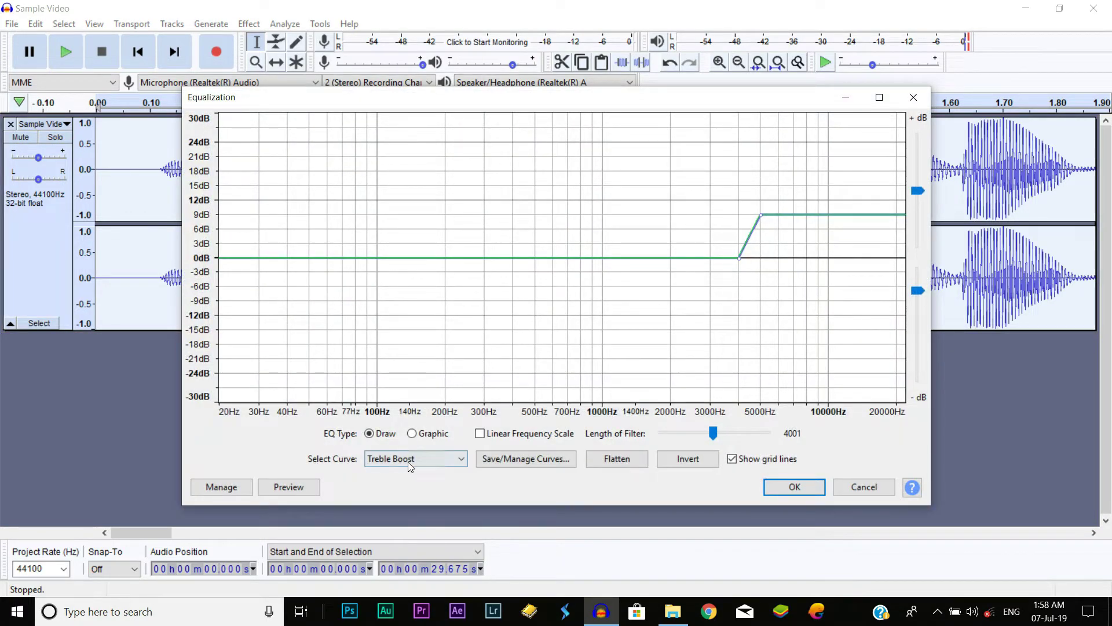
{"action": "left_click", "coordinate": [460, 459]}
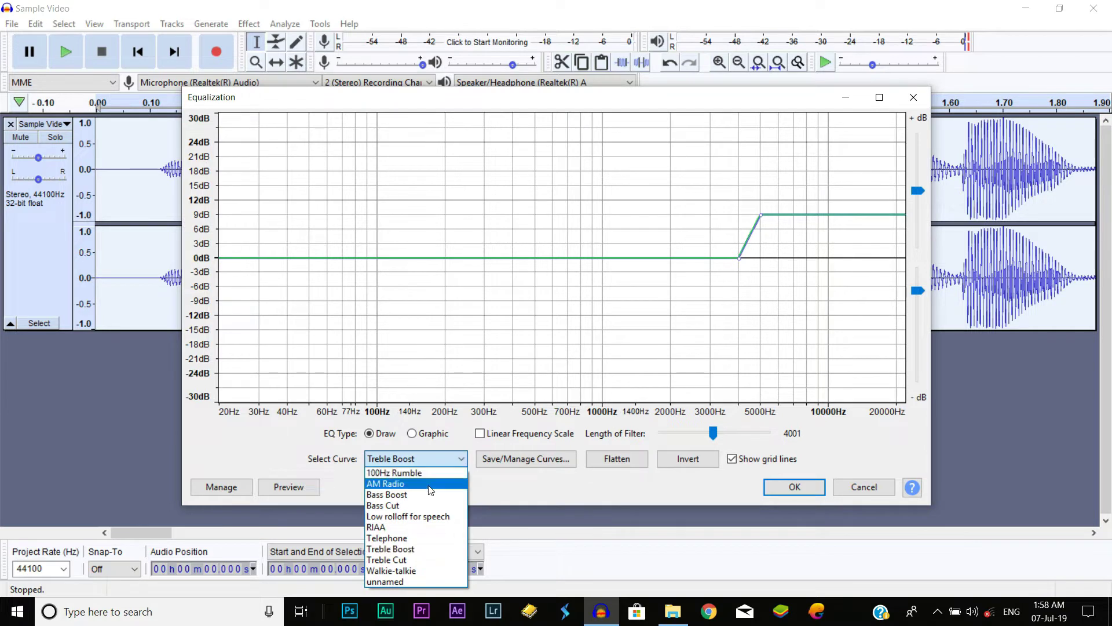
{"action": "left_click", "coordinate": [391, 495]}
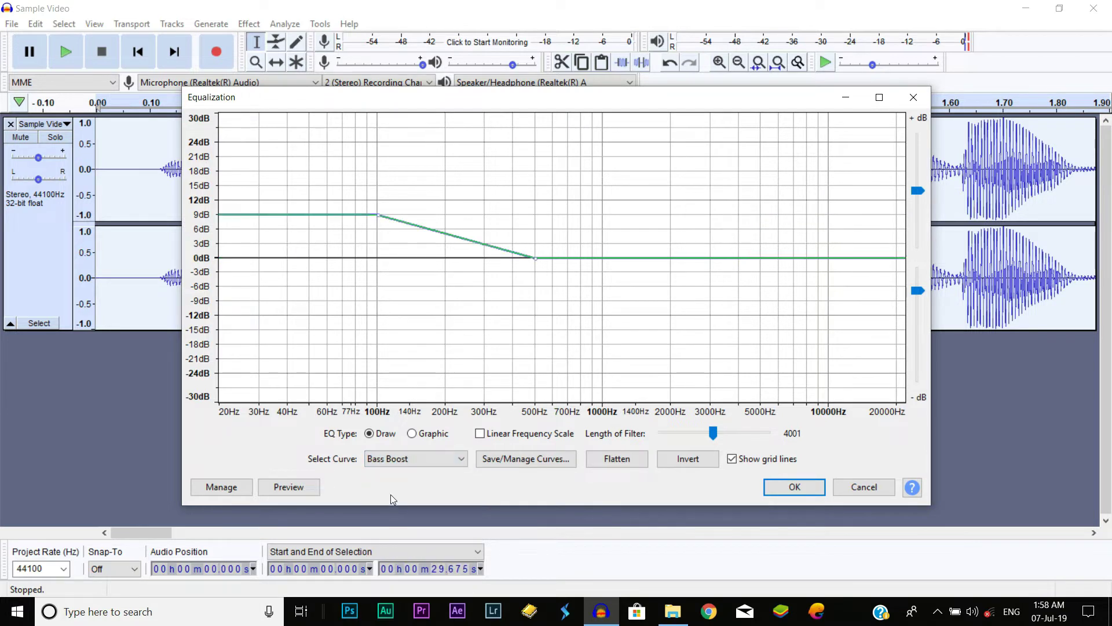
{"action": "left_click", "coordinate": [788, 488]}
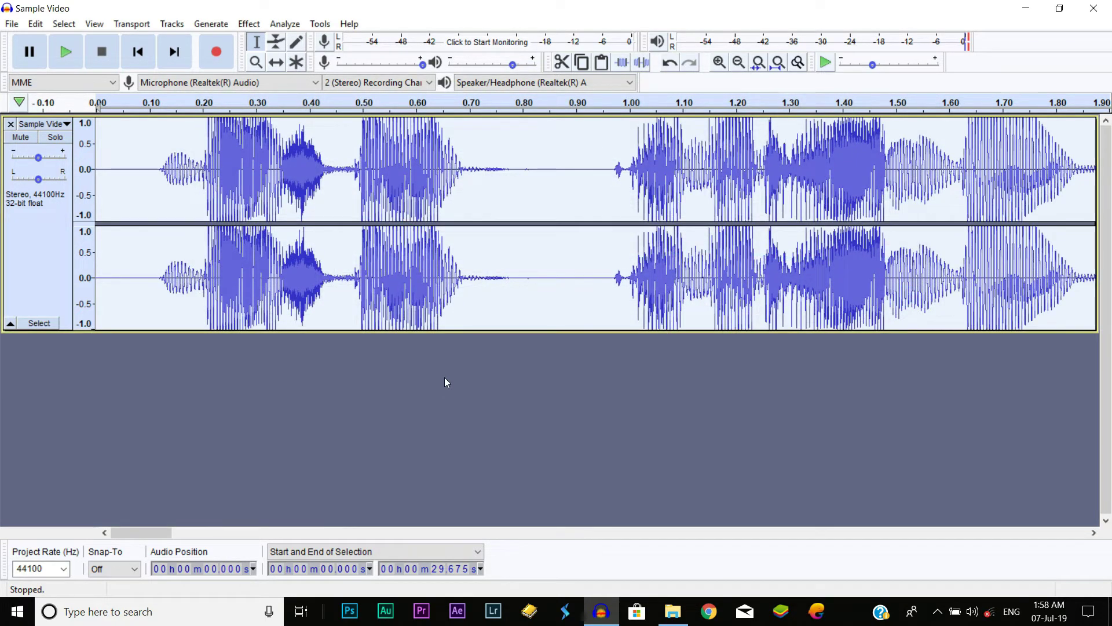
Step: Apply Equalization with the Treble Boost curve to the entire track
{"action": "left_click", "coordinate": [249, 25]}
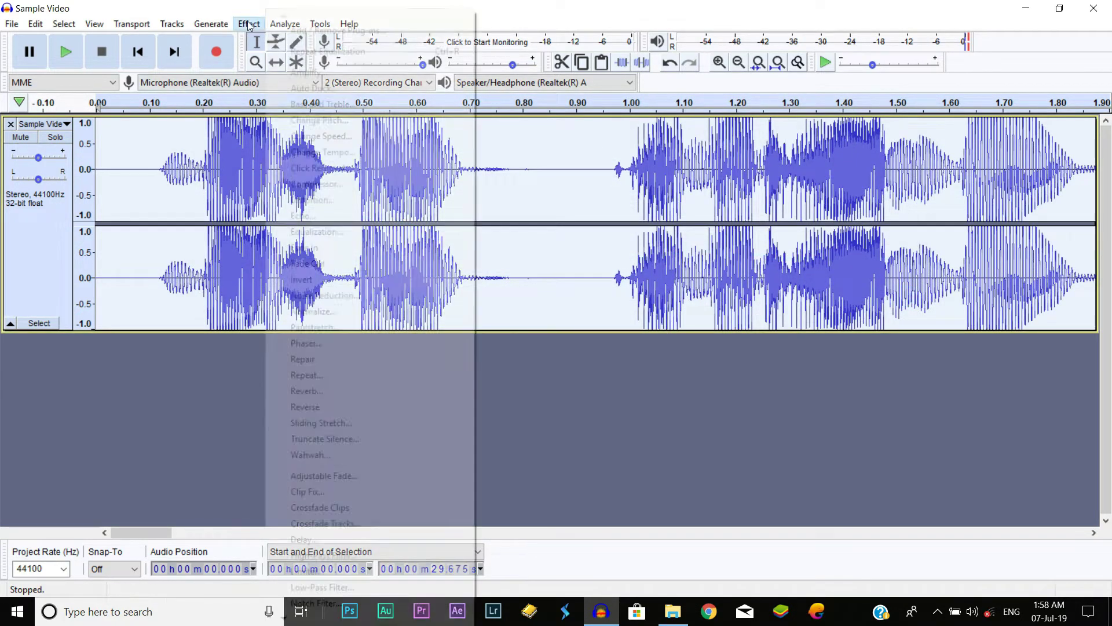
{"action": "left_click", "coordinate": [336, 232]}
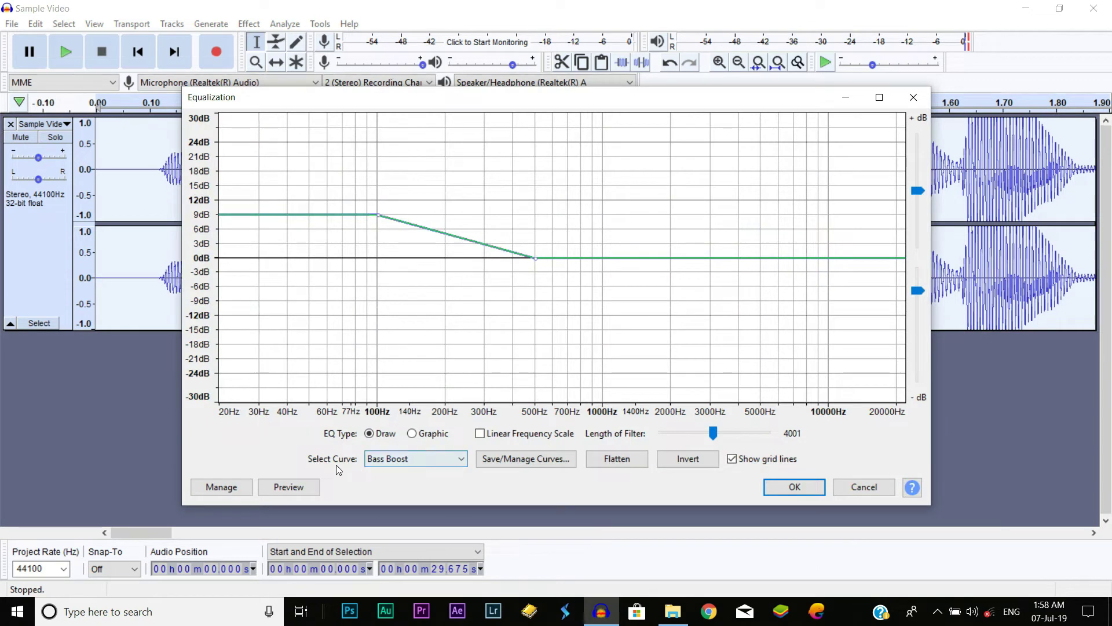
{"action": "left_click", "coordinate": [438, 464]}
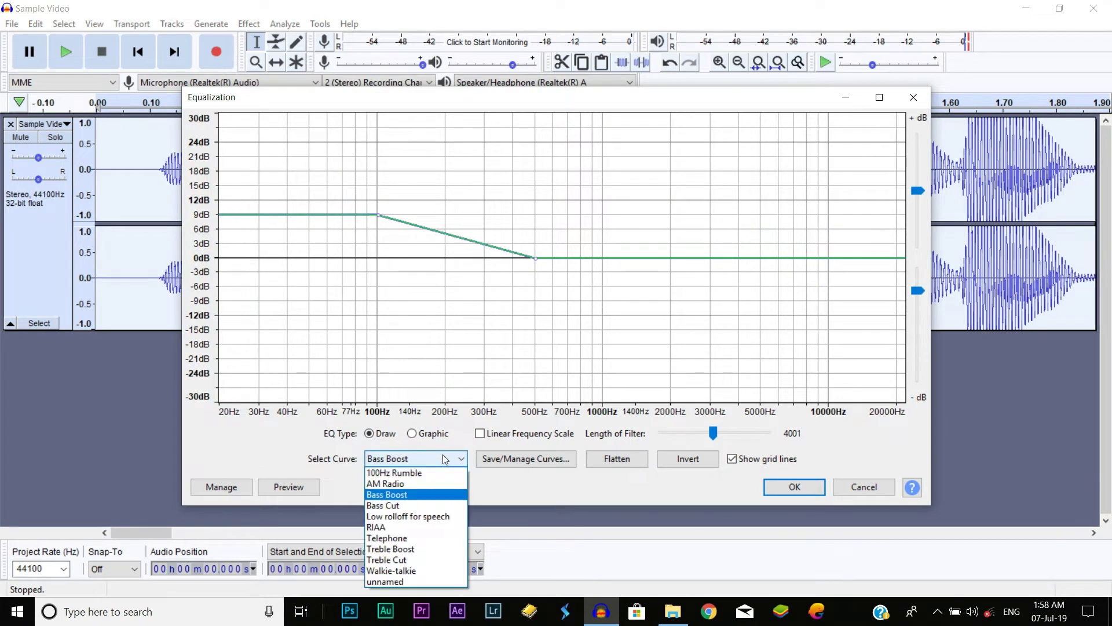
{"action": "left_click", "coordinate": [415, 550]}
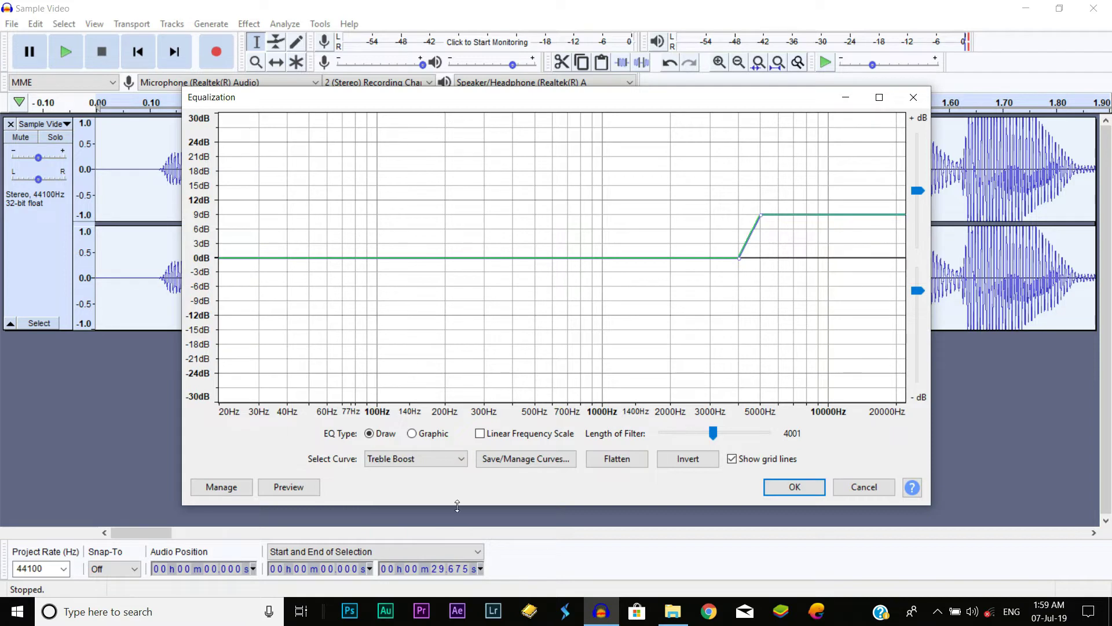
{"action": "left_click", "coordinate": [794, 487]}
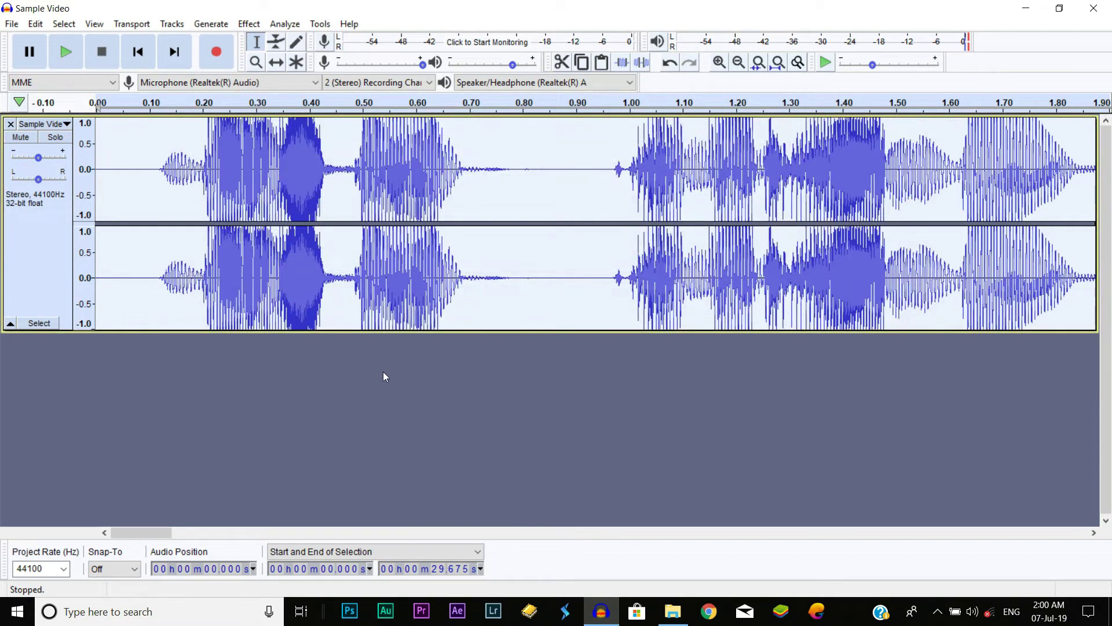
Step: Compress the entire track with a -12 dB threshold, -40 dB noise floor, 2:1 ratio, 0.20 s attack and 1.0 s release
{"action": "left_click", "coordinate": [250, 24]}
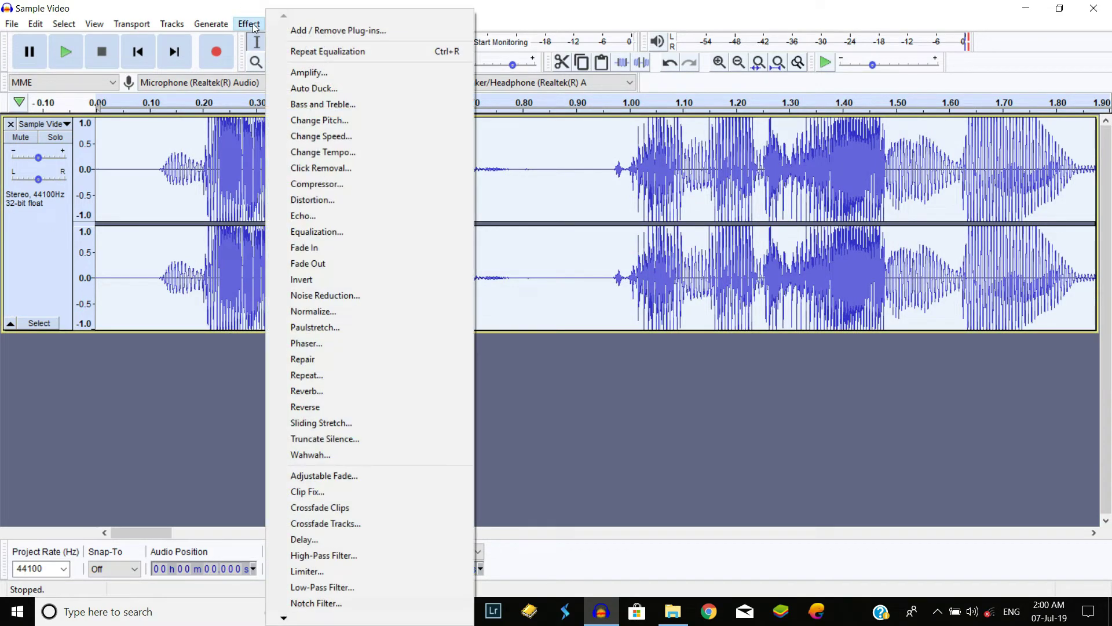
{"action": "left_click", "coordinate": [327, 186]}
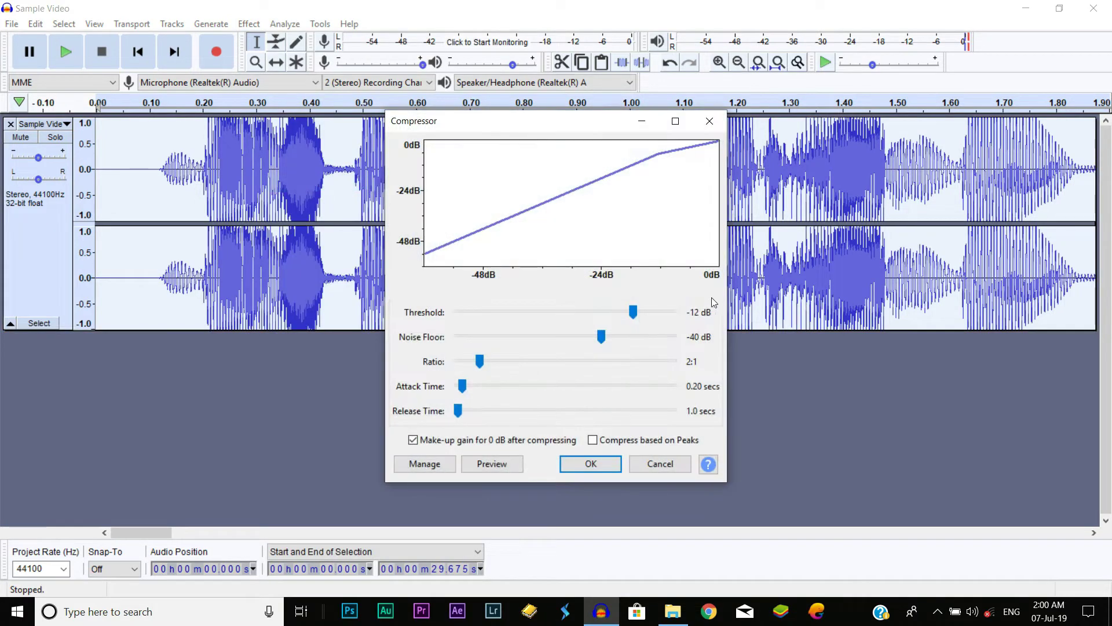
{"action": "left_click", "coordinate": [594, 465]}
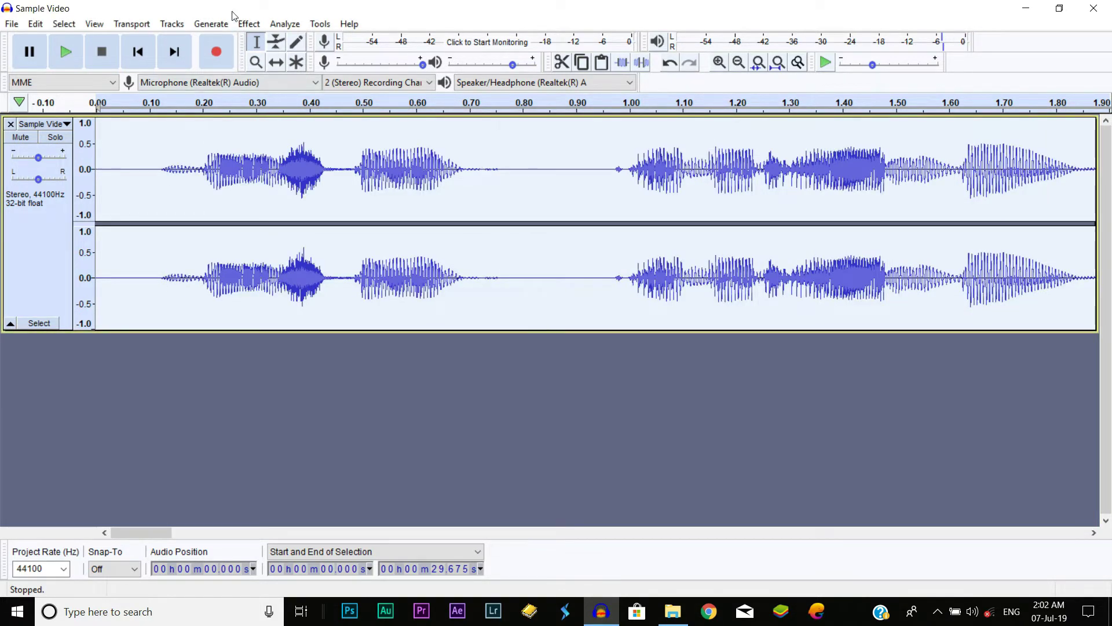
Step: Normalize the entire track to a peak amplitude of -1.0 dB with DC offset removal
{"action": "left_click", "coordinate": [249, 24]}
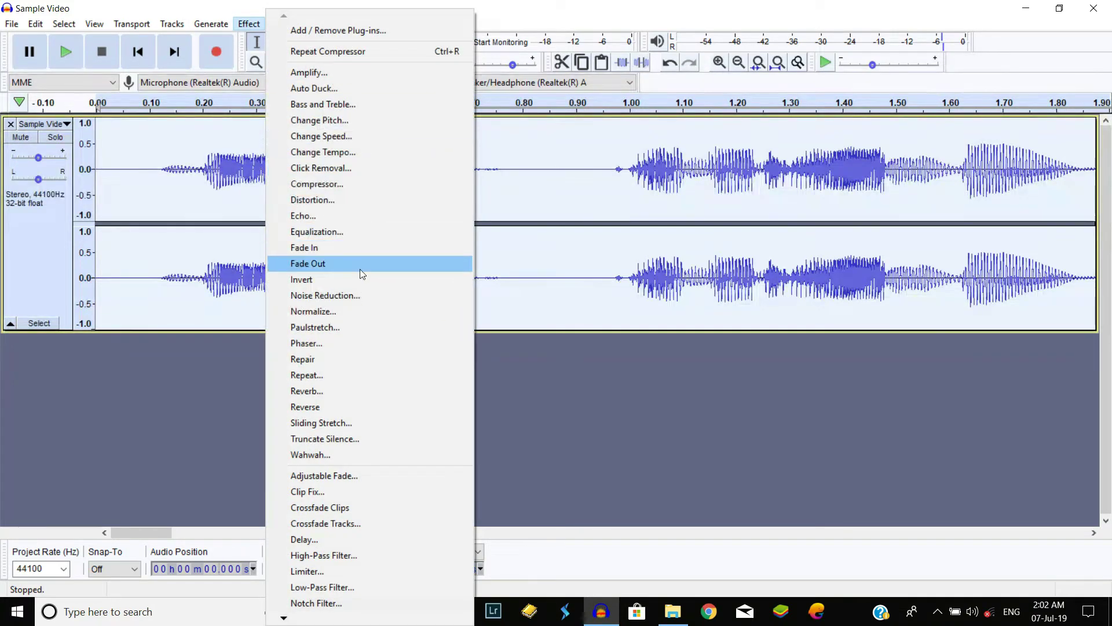
{"action": "left_click", "coordinate": [316, 313]}
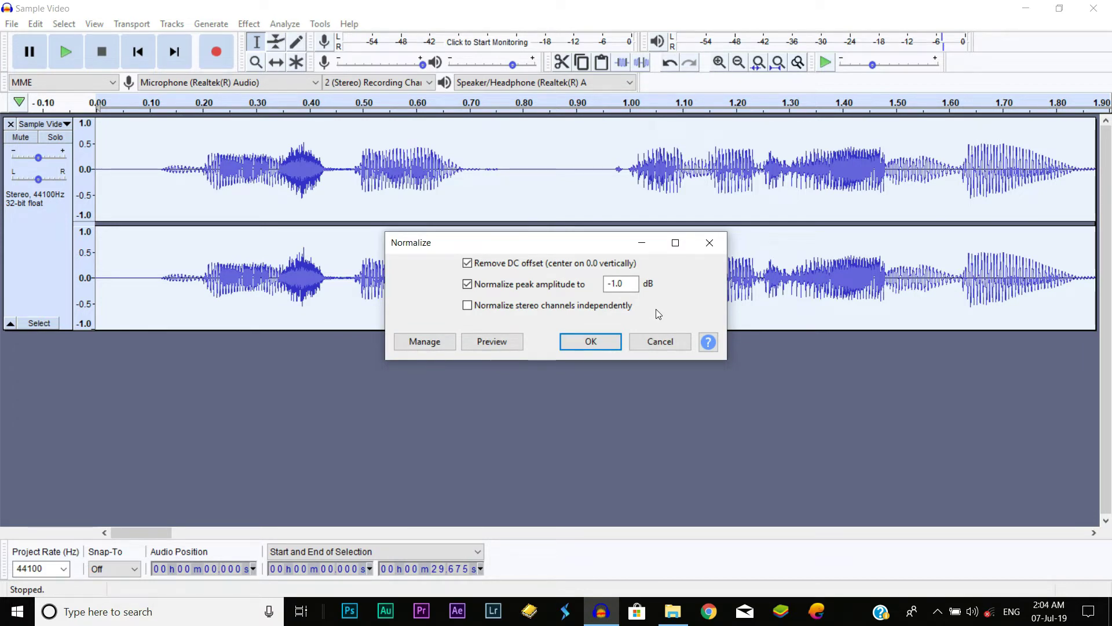
{"action": "left_click", "coordinate": [593, 343]}
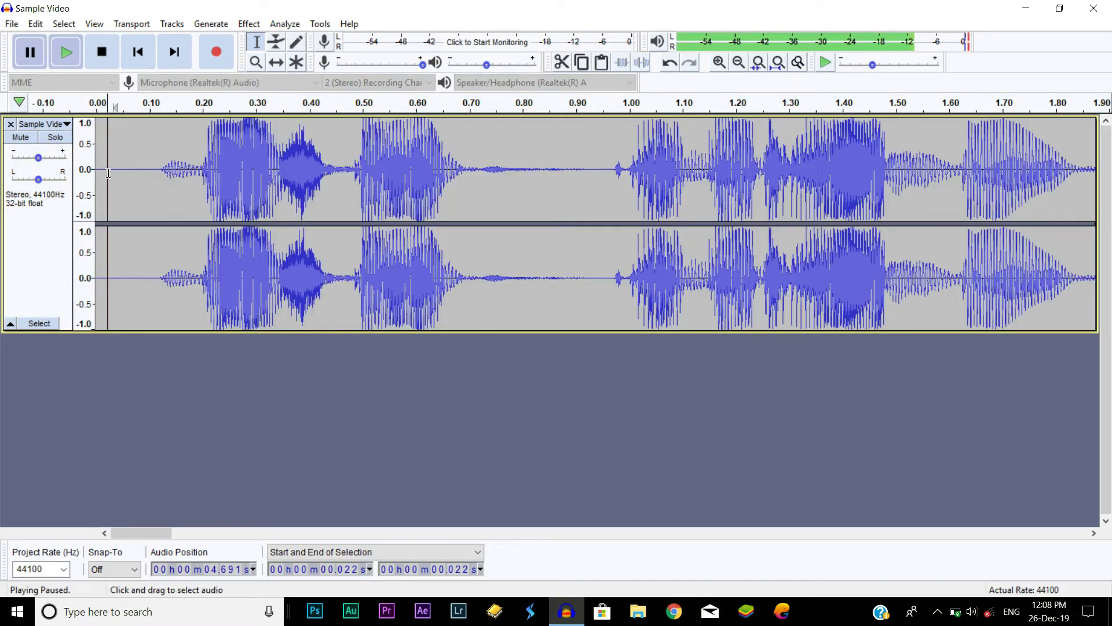
Step: Play the original Sample Video audio and the processed Audacity Audio track to compare them
{"action": "left_click", "coordinate": [71, 53]}
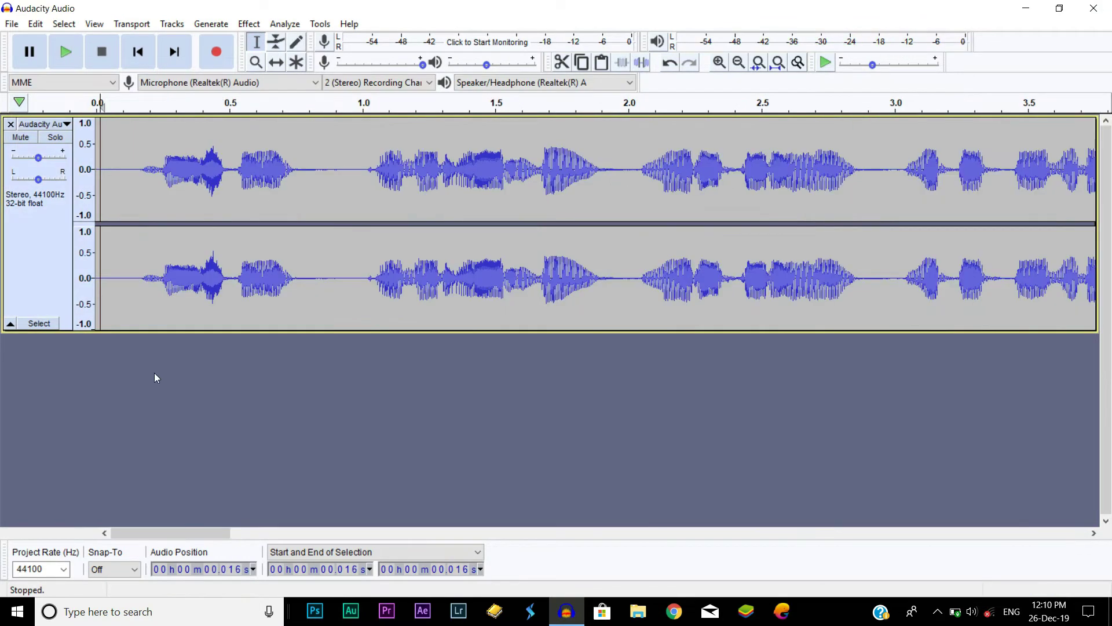
{"action": "left_click", "coordinate": [70, 58]}
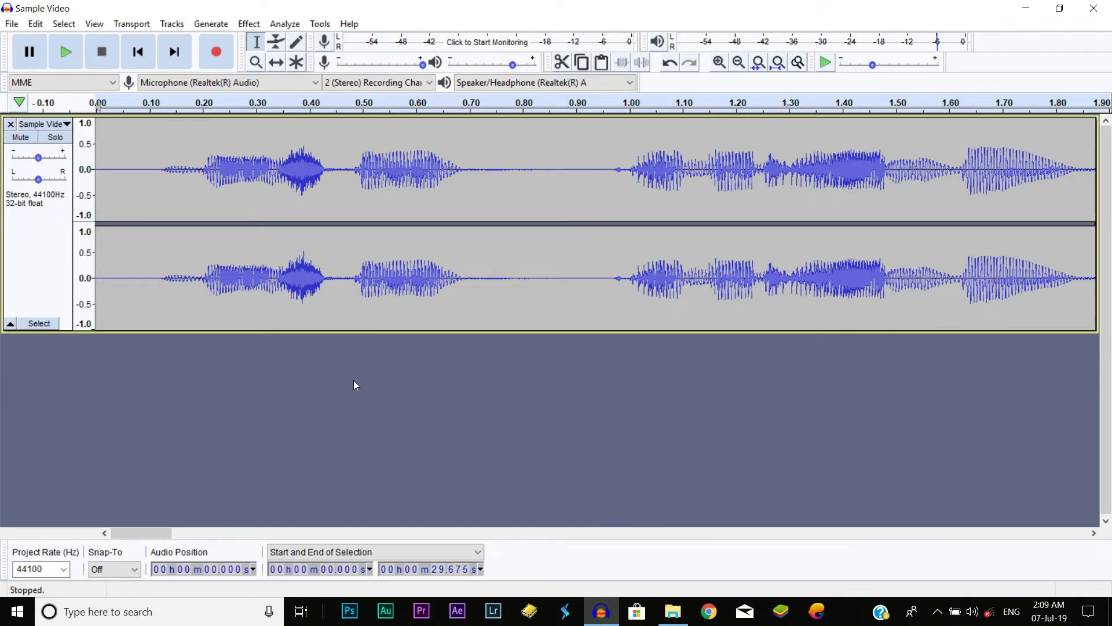
Step: Export the processed track to the Desktop as the MP3 file Audacity Audio with the Insane, 320 kbps preset and empty metadata tags
{"action": "left_click", "coordinate": [11, 24]}
{"action": "mouse_move", "coordinate": [49, 130]}
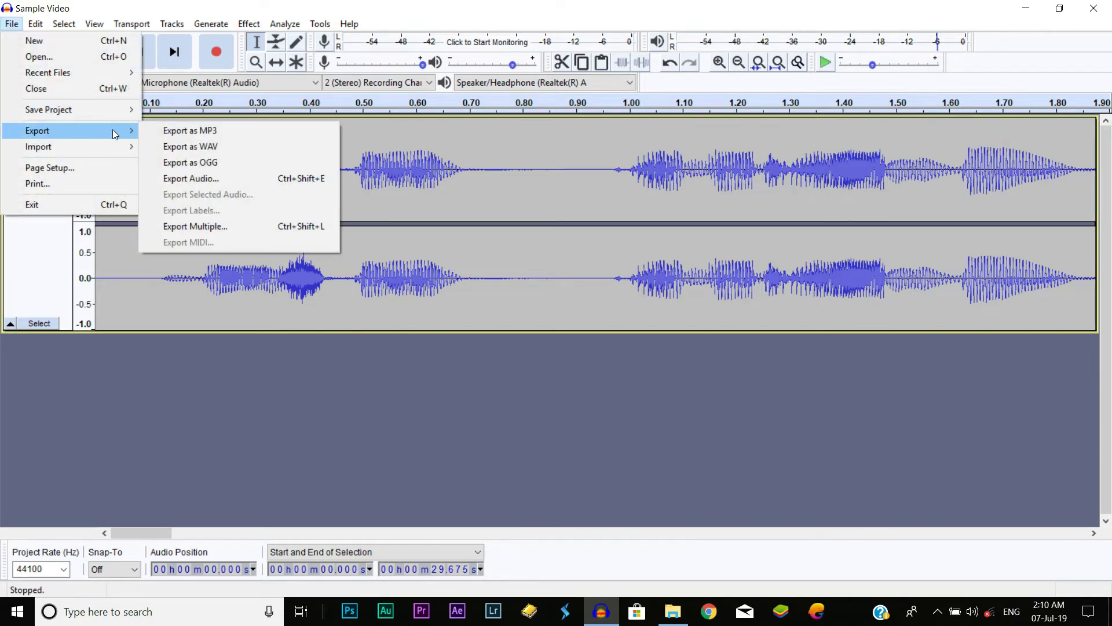
{"action": "left_click", "coordinate": [209, 134]}
{"action": "left_click", "coordinate": [252, 300]}
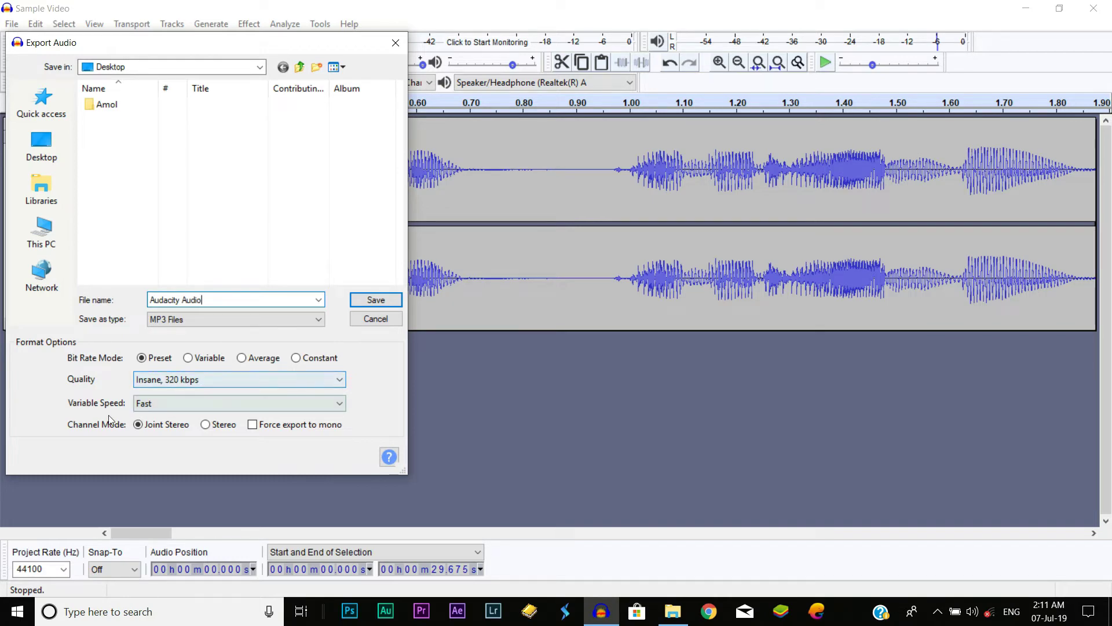
{"action": "left_click", "coordinate": [377, 300]}
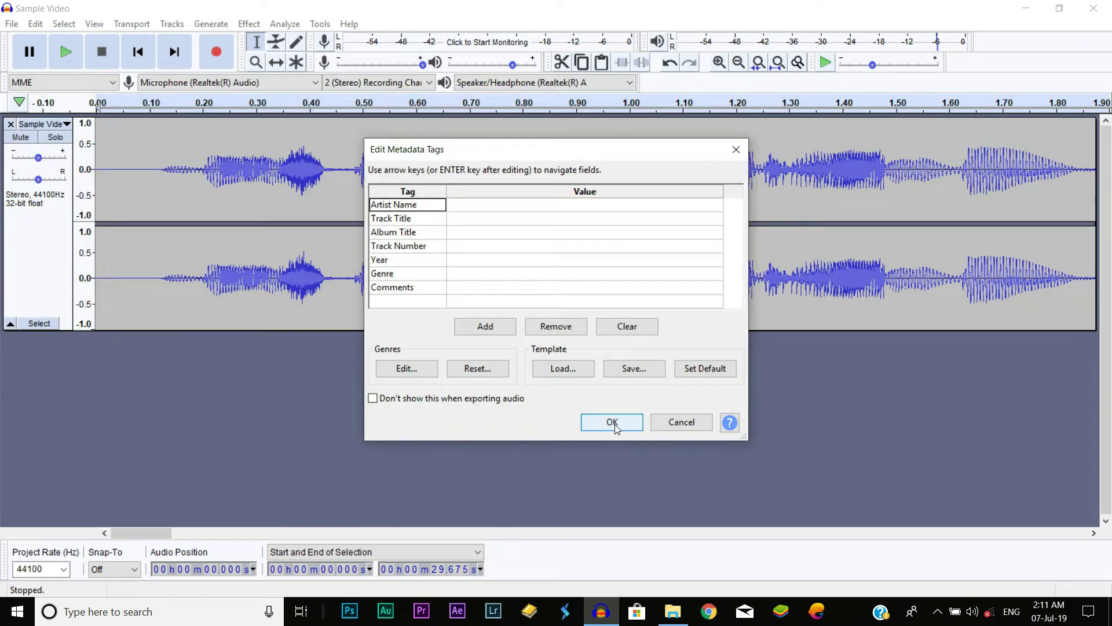
{"action": "left_click", "coordinate": [612, 422]}
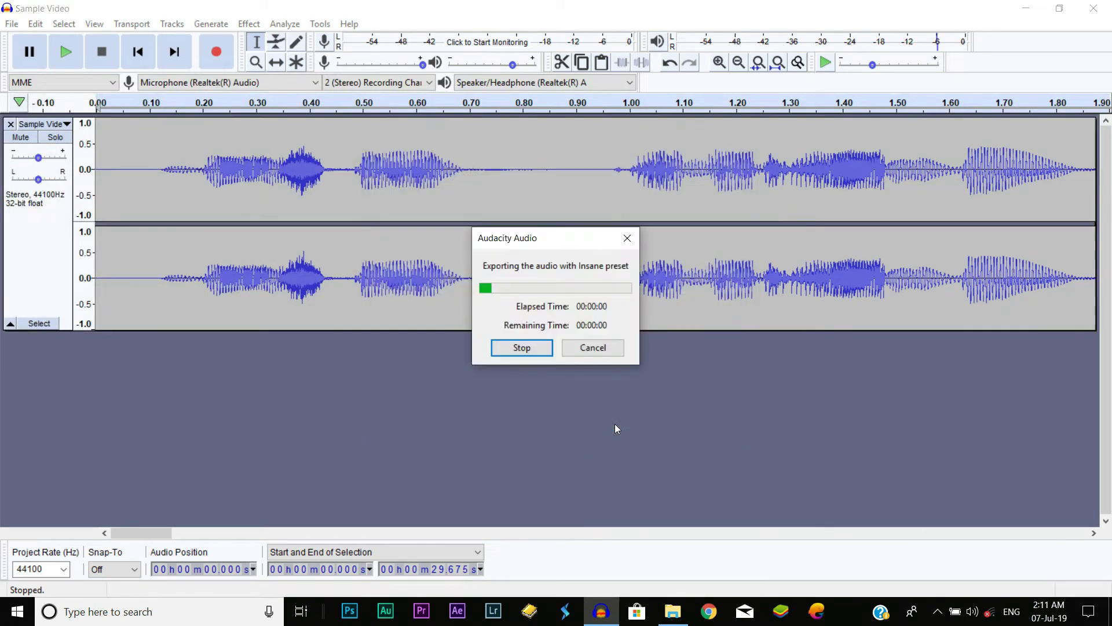
Step: Leave the open windows for the desktop, then search for filmora and launch Wondershare Filmora
{"action": "key", "text": "alt+Tab"}
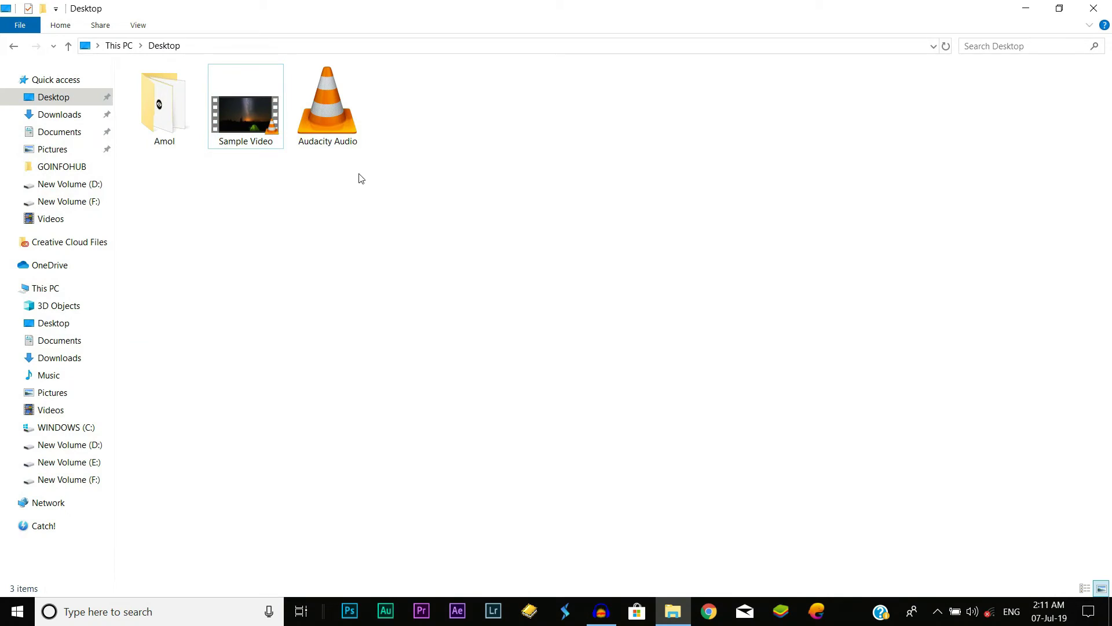
{"action": "key", "text": "super+d"}
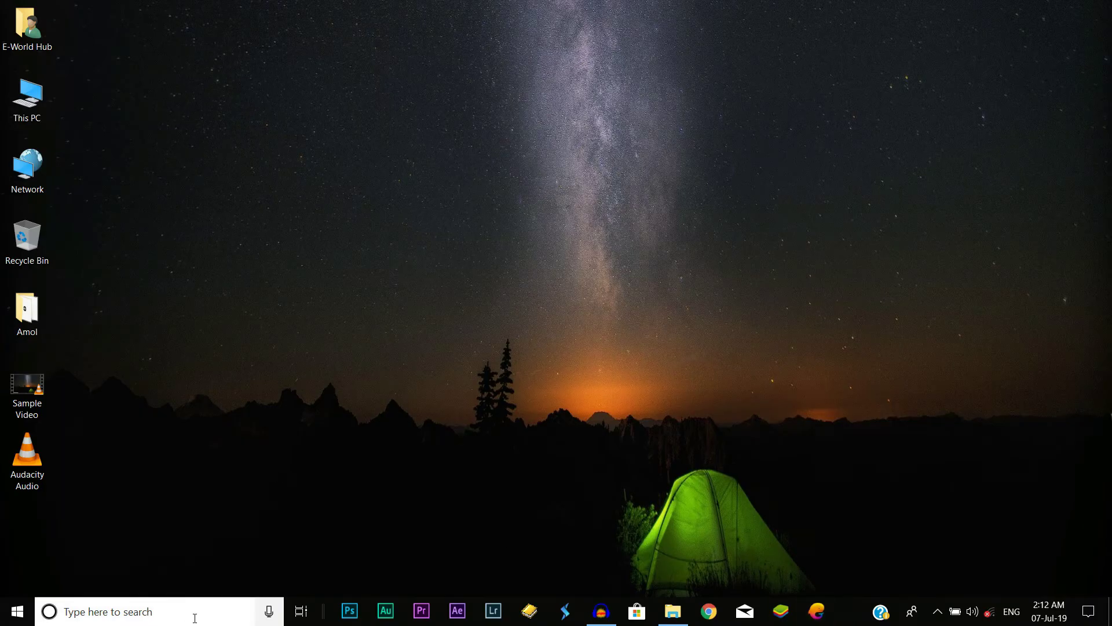
{"action": "left_click", "coordinate": [194, 615]}
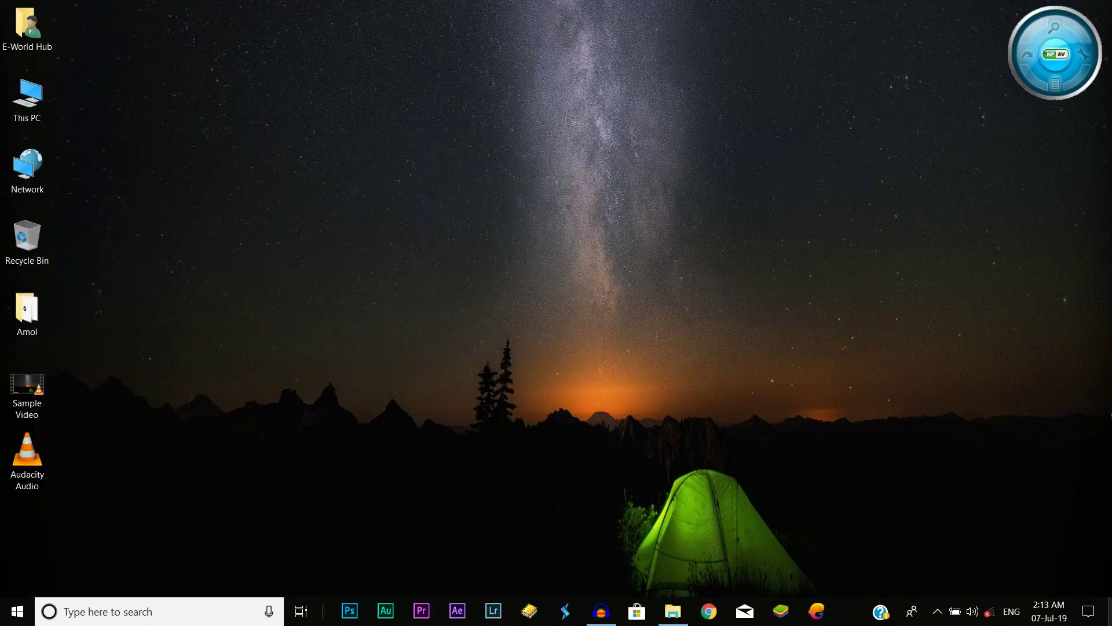
{"action": "left_click", "coordinate": [184, 607]}
{"action": "type", "text": "fi"}
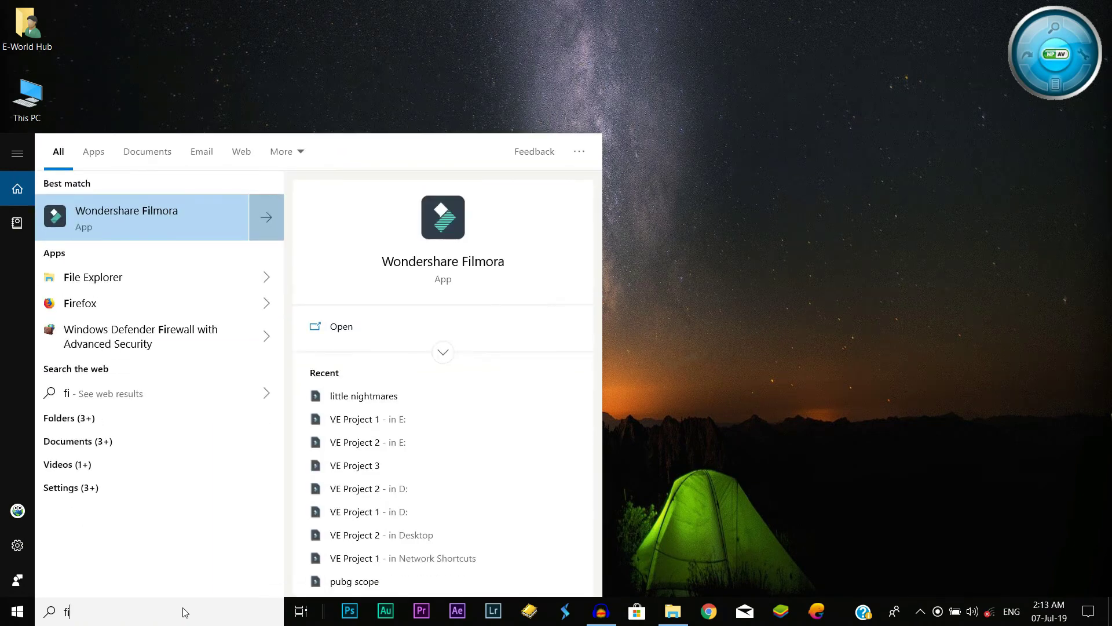
{"action": "type", "text": "lmora"}
{"action": "key", "text": "Return"}
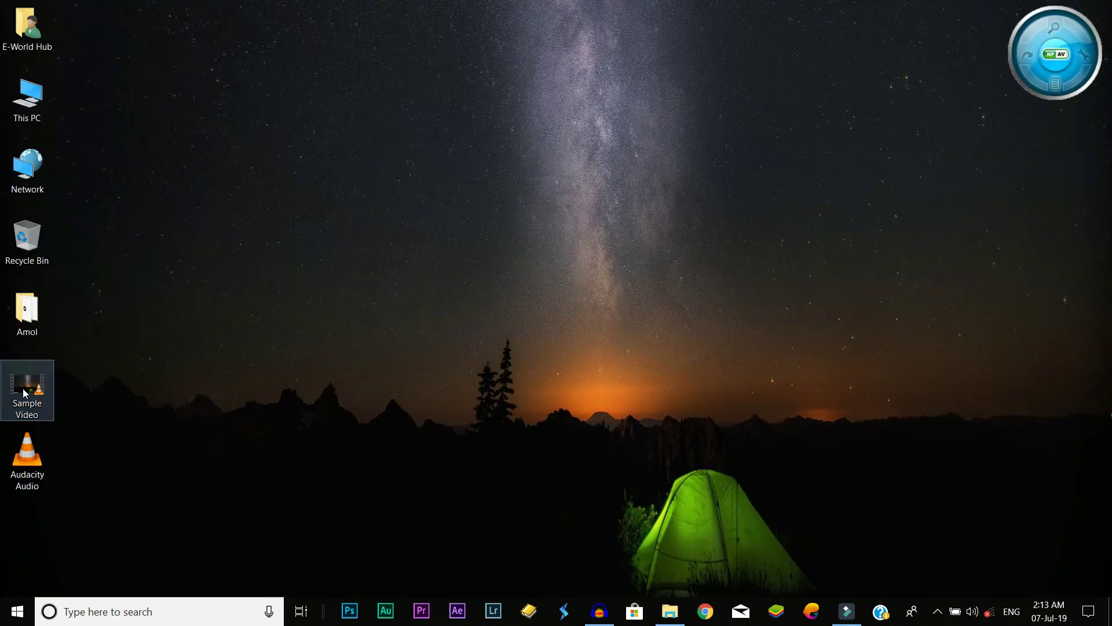
Step: Import Sample Video from the desktop into the Filmora media library and place it at the start of the video track
{"action": "left_click_drag", "start_coordinate": [27, 387], "coordinate": [756, 438]}
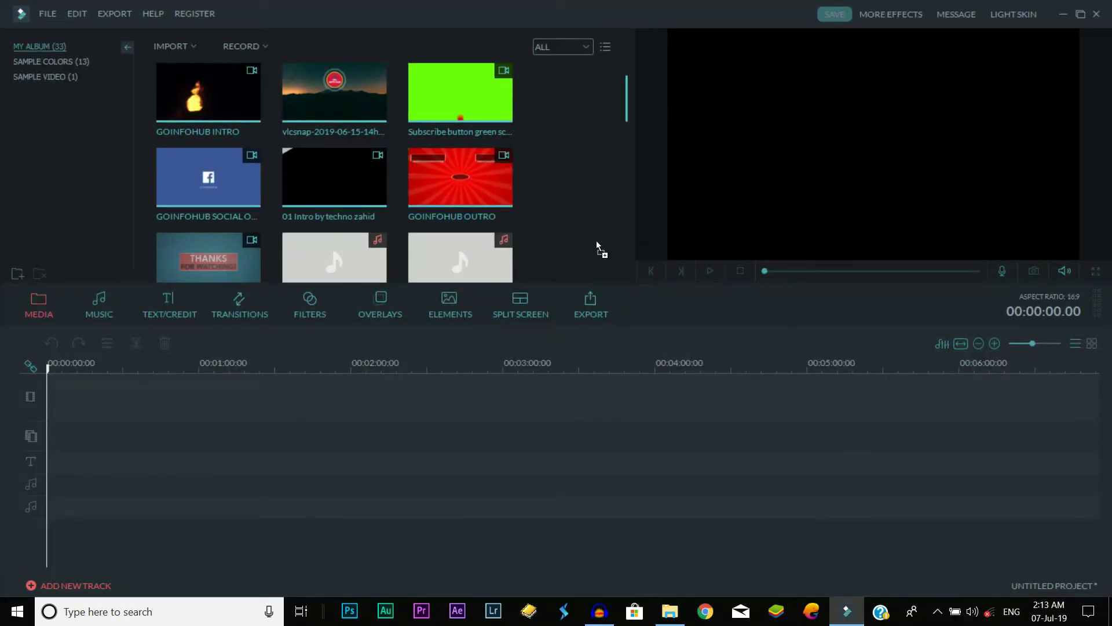
{"action": "left_click_drag", "start_coordinate": [596, 240], "coordinate": [591, 238]}
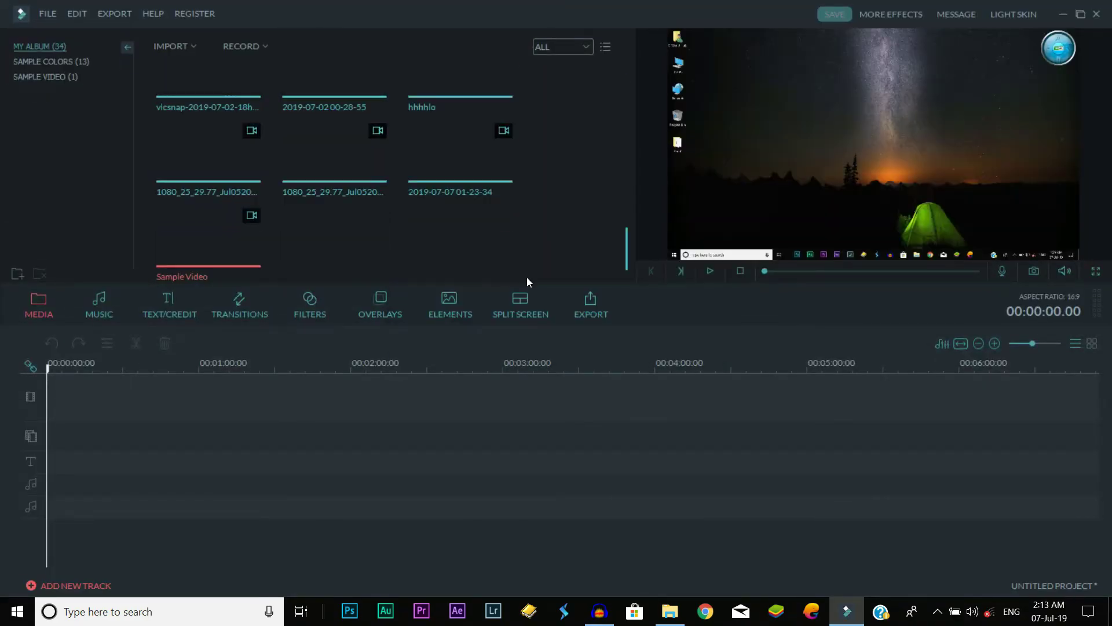
{"action": "left_click_drag", "start_coordinate": [180, 243], "coordinate": [166, 397]}
{"action": "left_click", "coordinate": [783, 408]}
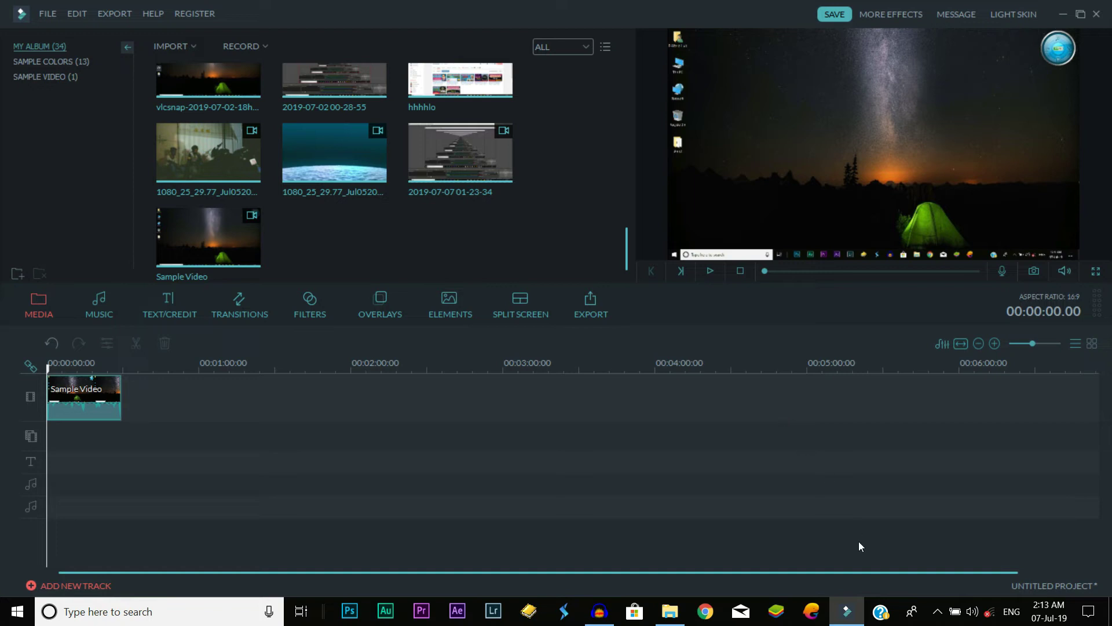
Step: Import Audacity Audio from the desktop and place it at the start of the first audio track, aligned with the video
{"action": "left_click", "coordinate": [847, 618]}
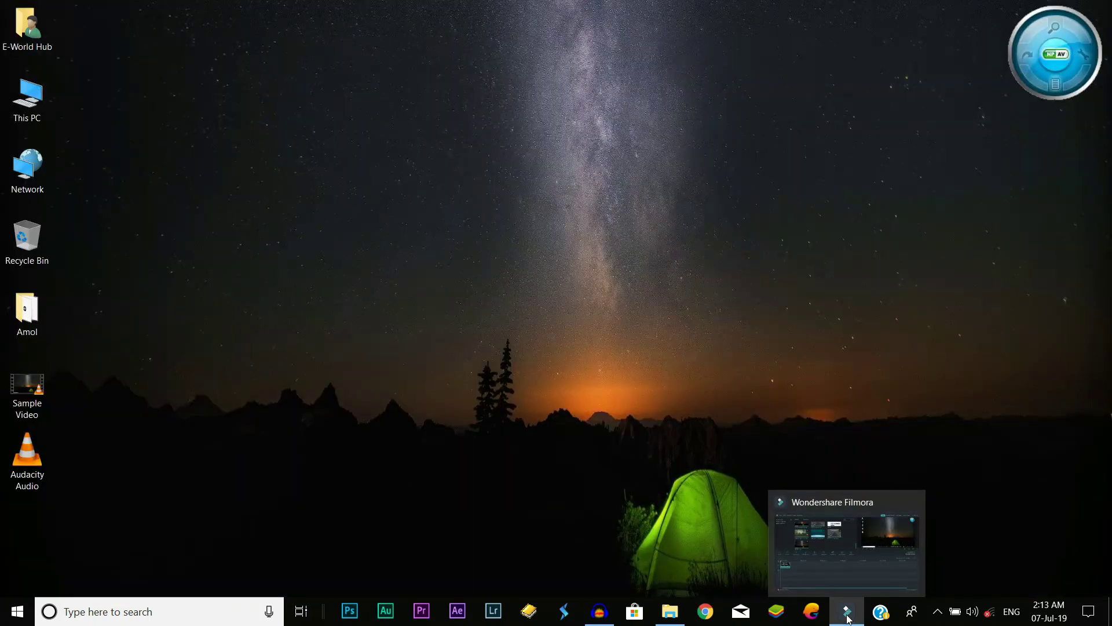
{"action": "left_click_drag", "start_coordinate": [39, 463], "coordinate": [640, 379]}
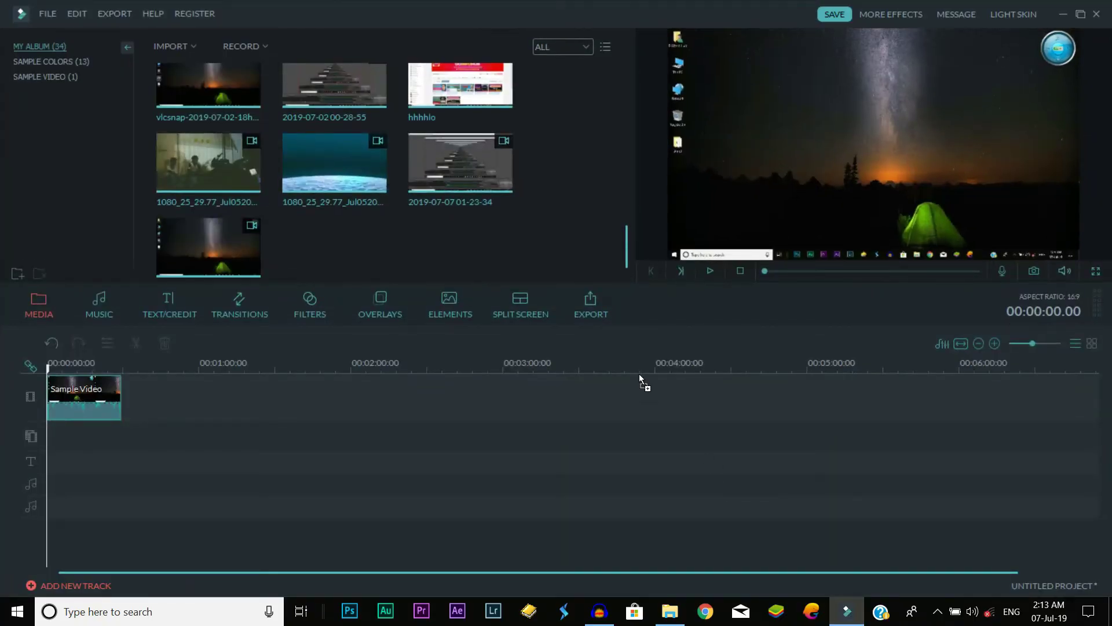
{"action": "left_click_drag", "start_coordinate": [425, 256], "coordinate": [425, 253]}
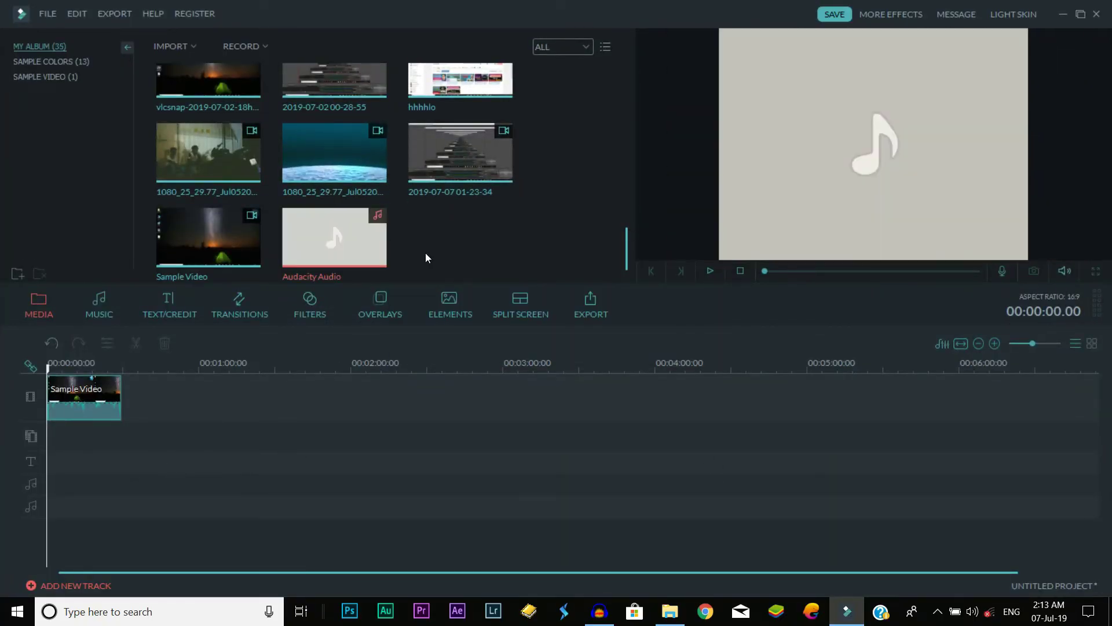
{"action": "left_click_drag", "start_coordinate": [327, 239], "coordinate": [49, 466]}
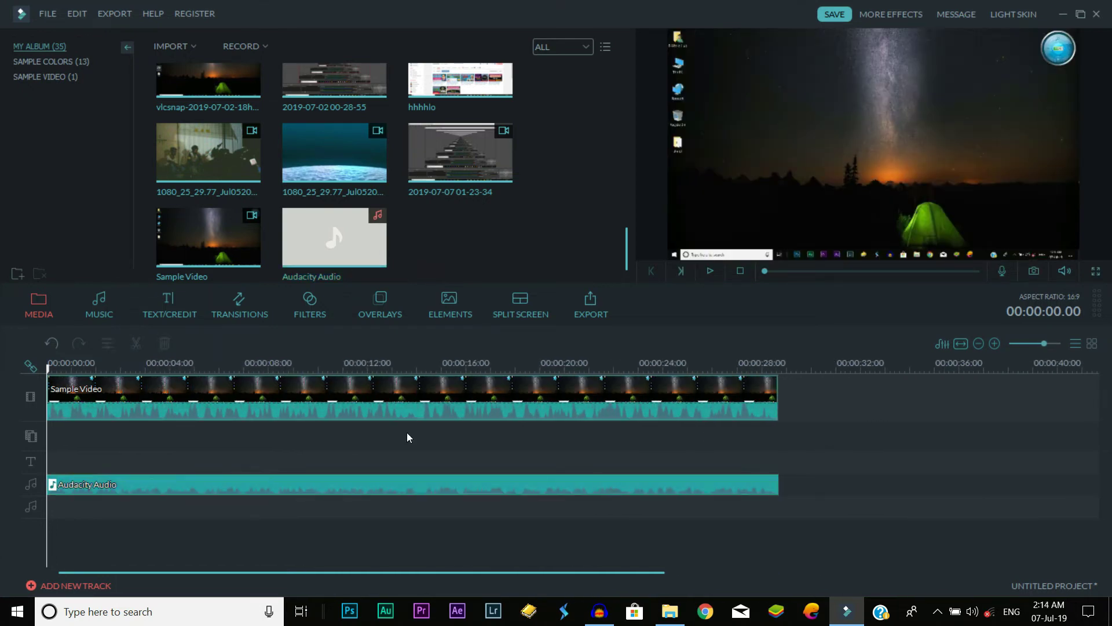
Step: Mute the original sound of the Sample Video clip on the timeline
{"action": "left_click", "coordinate": [388, 408]}
{"action": "right_click", "coordinate": [388, 408]}
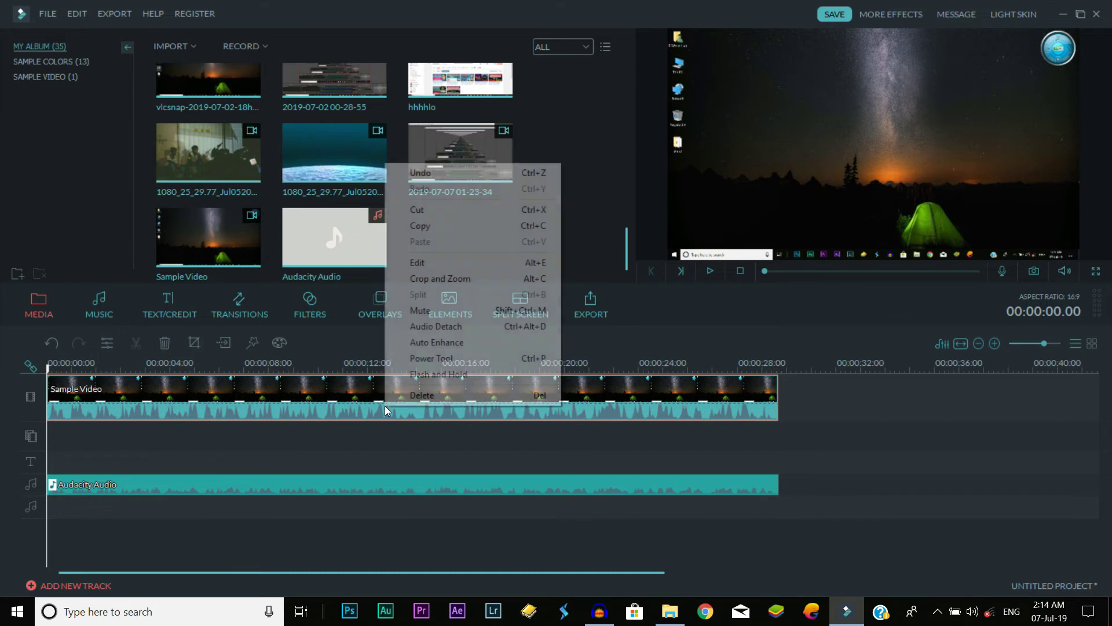
{"action": "left_click", "coordinate": [426, 311]}
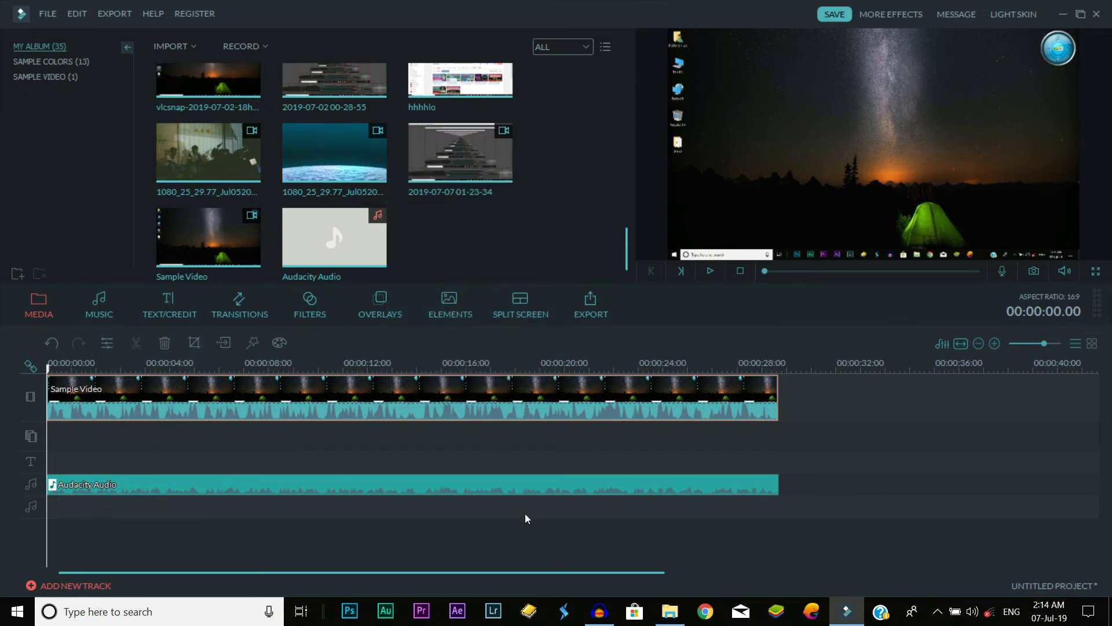
{"action": "left_click", "coordinate": [538, 518]}
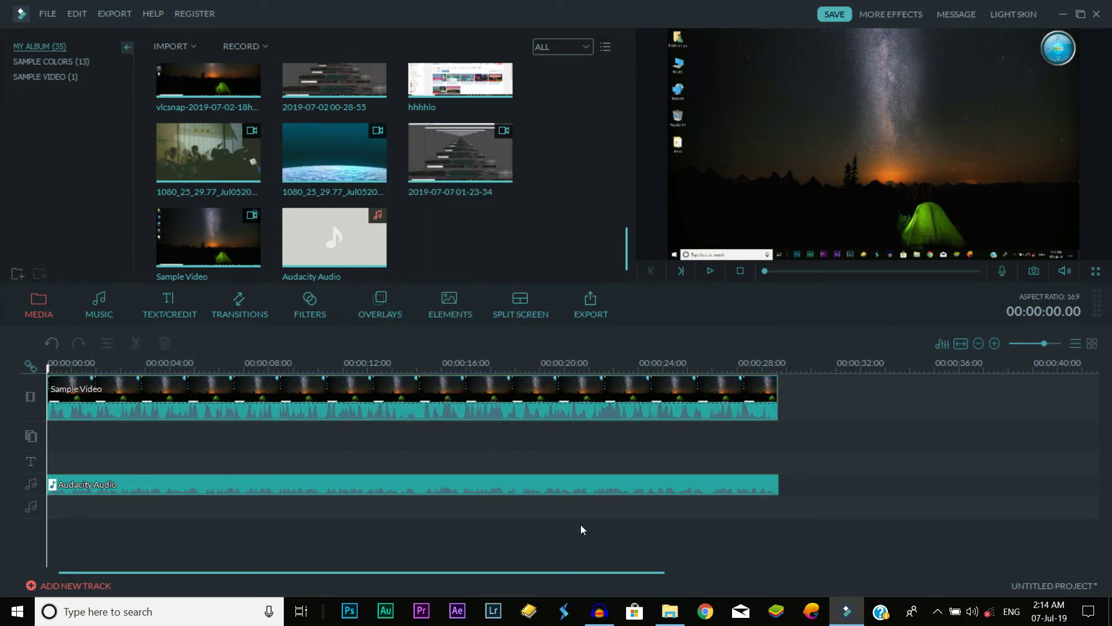
Step: Export the project to the Desktop as an MP4 named Final Video at 1920*1080, 30 fps and Best quality
{"action": "left_click", "coordinate": [595, 311]}
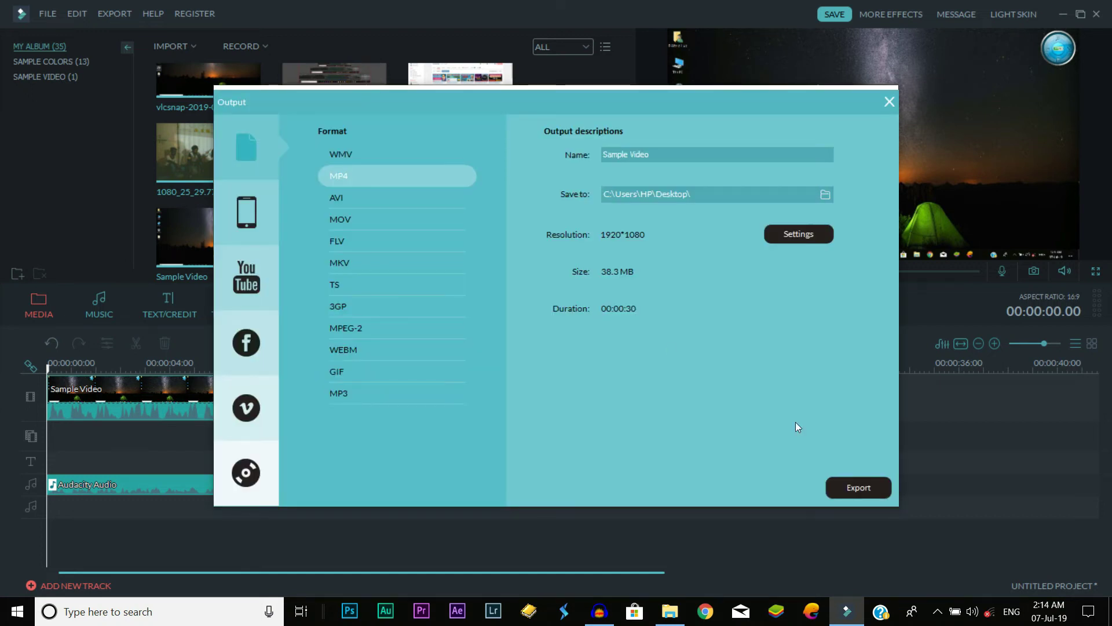
{"action": "left_click", "coordinate": [799, 234]}
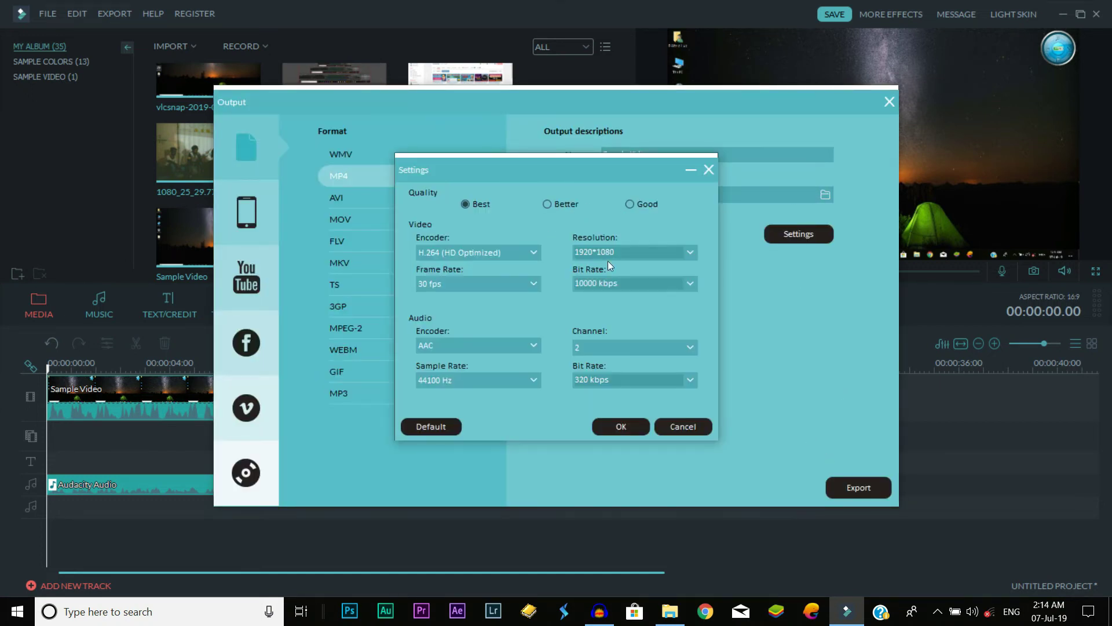
{"action": "left_click", "coordinate": [621, 426]}
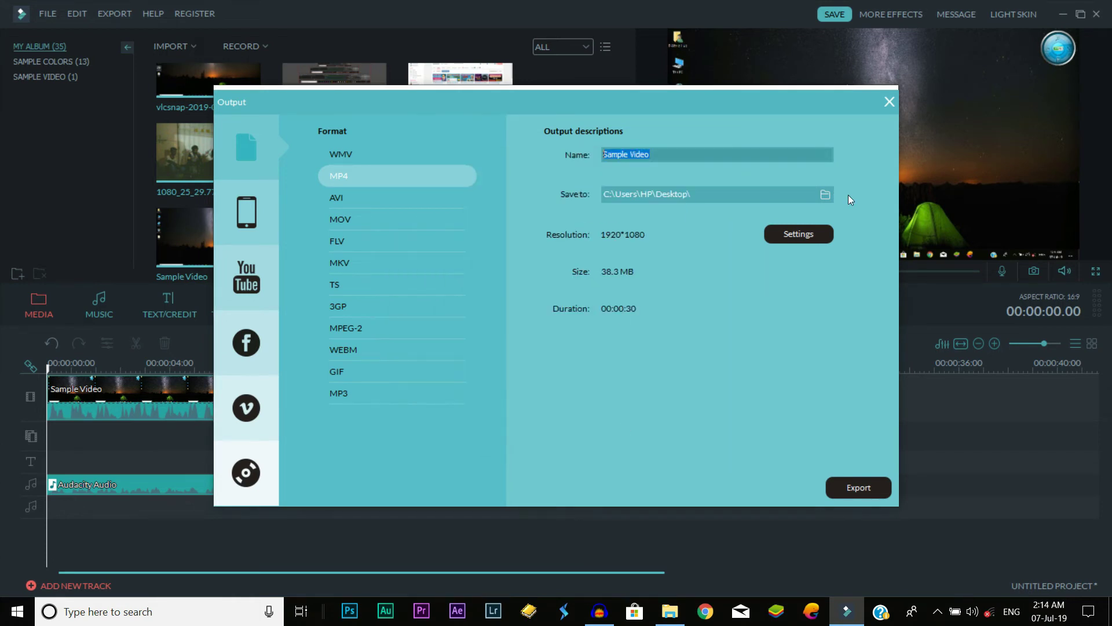
{"action": "left_click", "coordinate": [868, 489]}
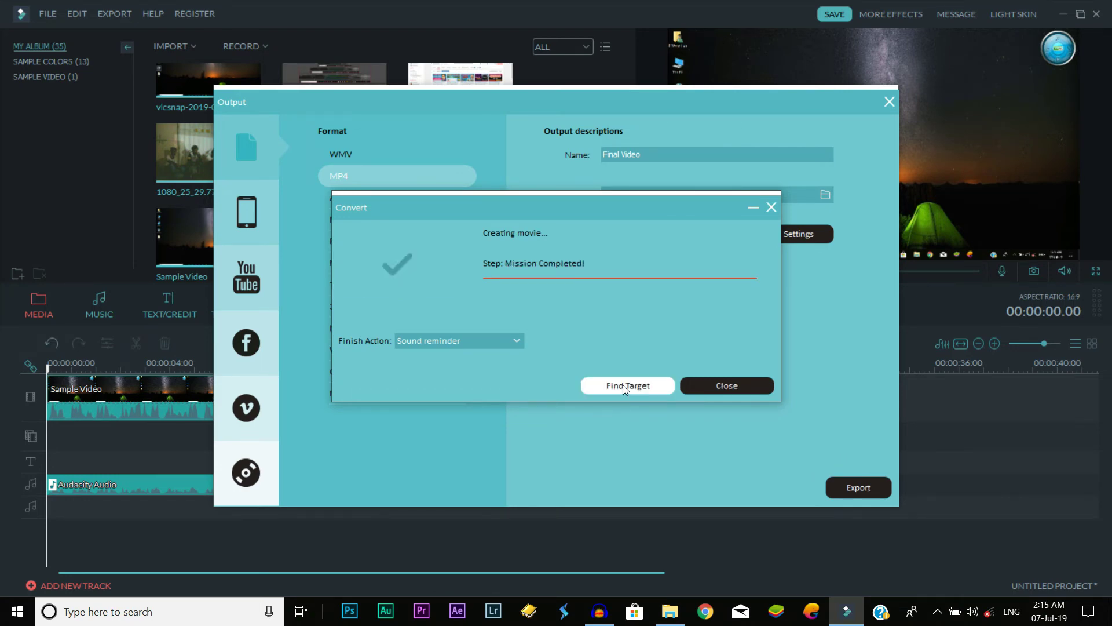
Step: Open the exported video's location and close Wondershare Filmora to return to the desktop
{"action": "left_click", "coordinate": [628, 385]}
{"action": "left_click", "coordinate": [1108, 5]}
{"action": "left_click", "coordinate": [556, 334]}
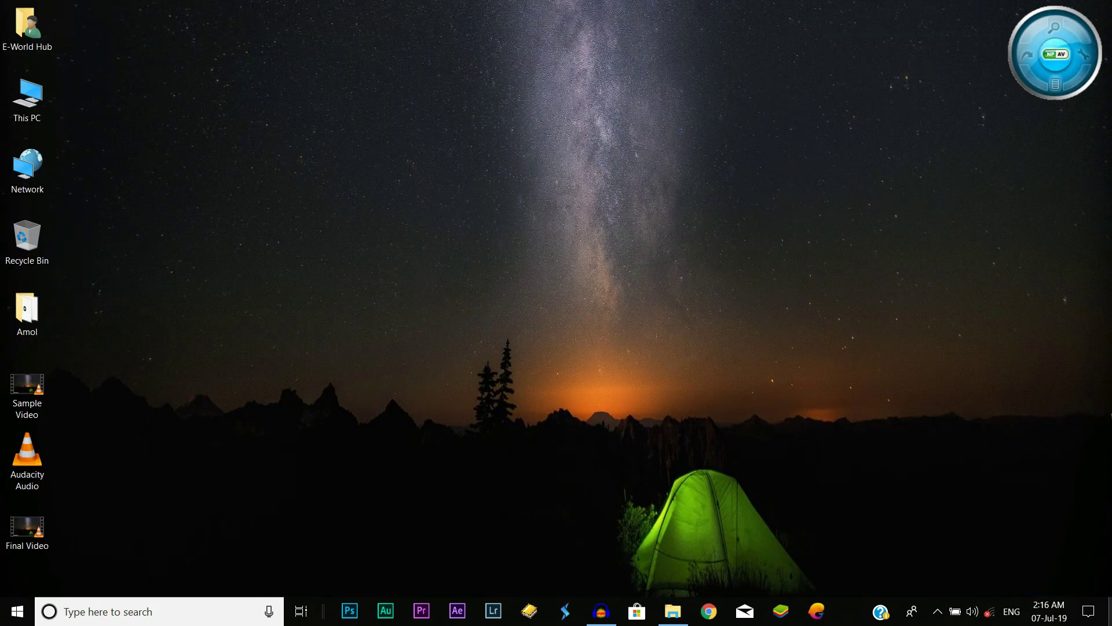